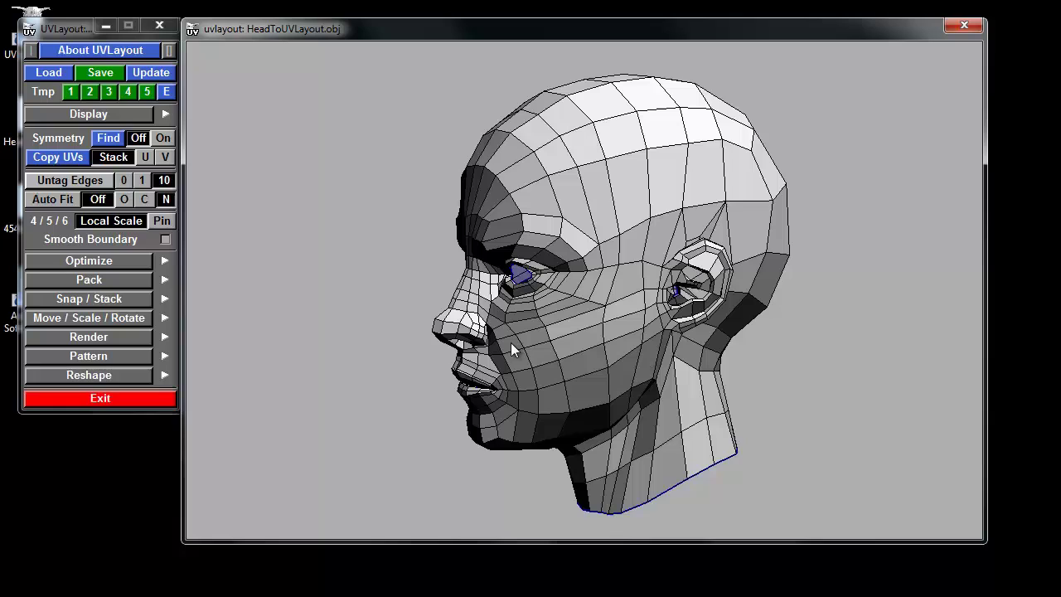
Look at the Display settings and enlarge the window showing the HeadToUVLayout.obj model.
left_click(121, 118)
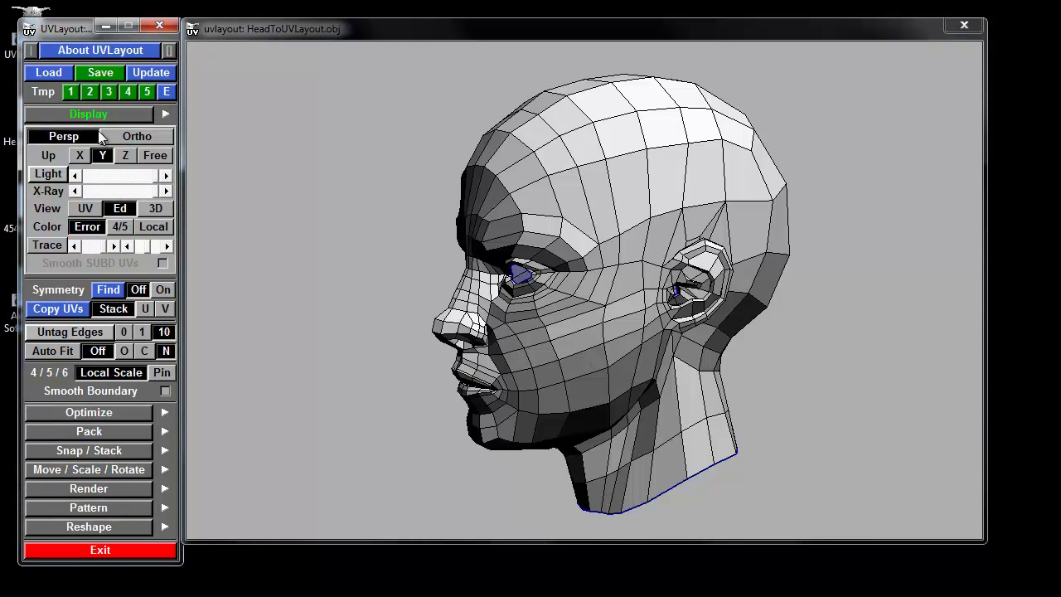
left_click(106, 116)
middle_click_drag(591, 259, 913, 440)
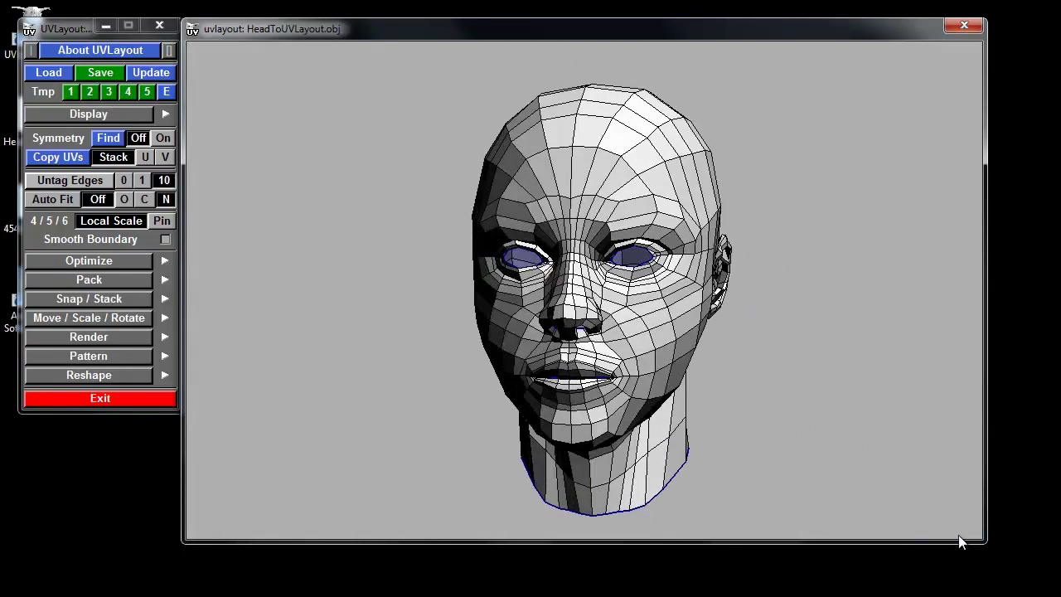
left_click_drag(984, 543, 1052, 590)
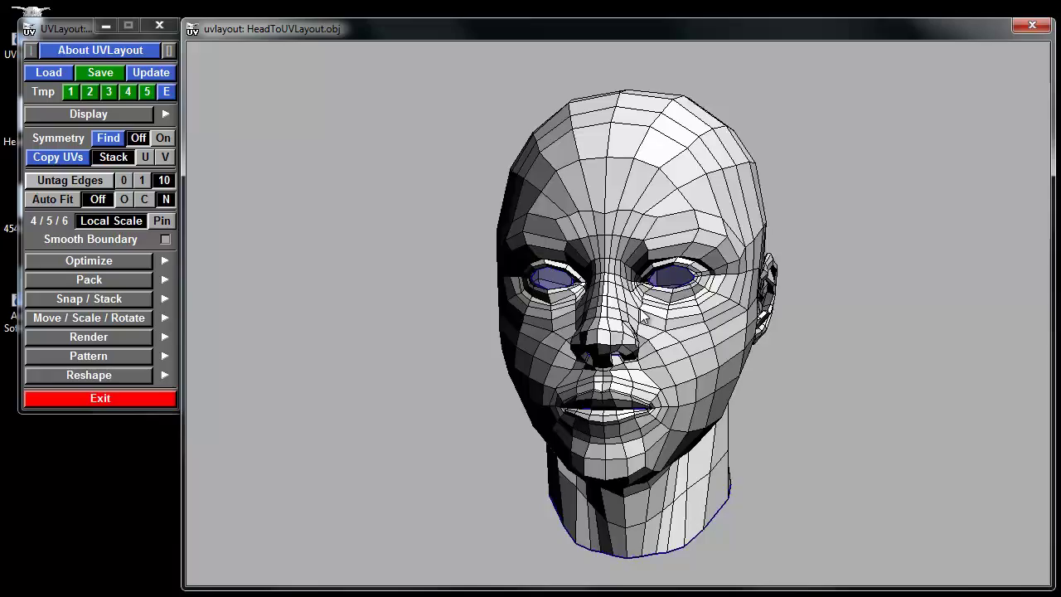
Inspect the seams cut into the head around the scalp, ears, jaw and neck.
middle_click_drag(643, 316, 560, 247)
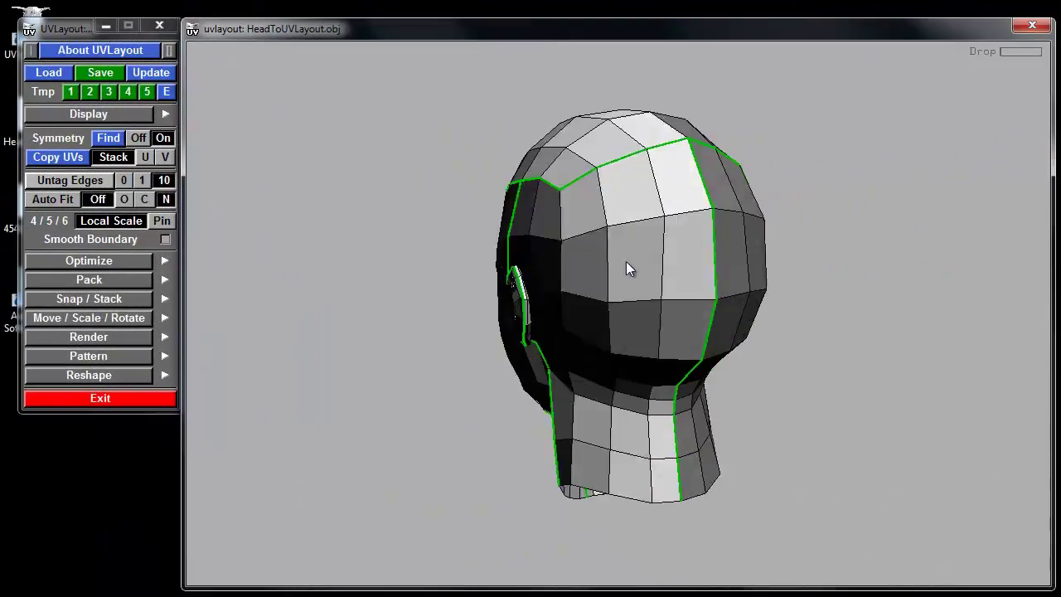
middle_click_drag(626, 267, 670, 263)
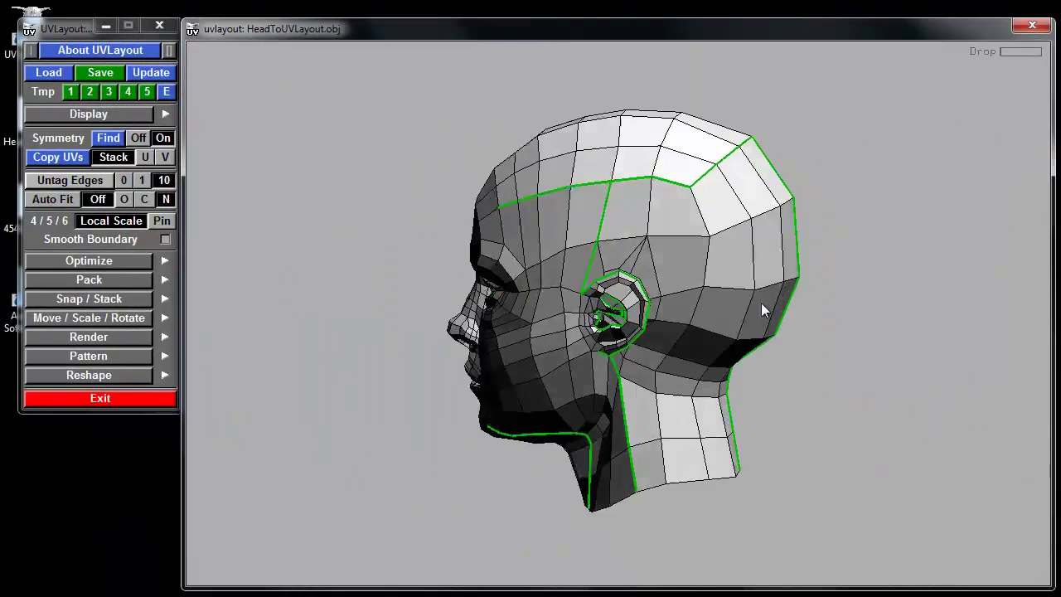
middle_click_drag(761, 307, 907, 295)
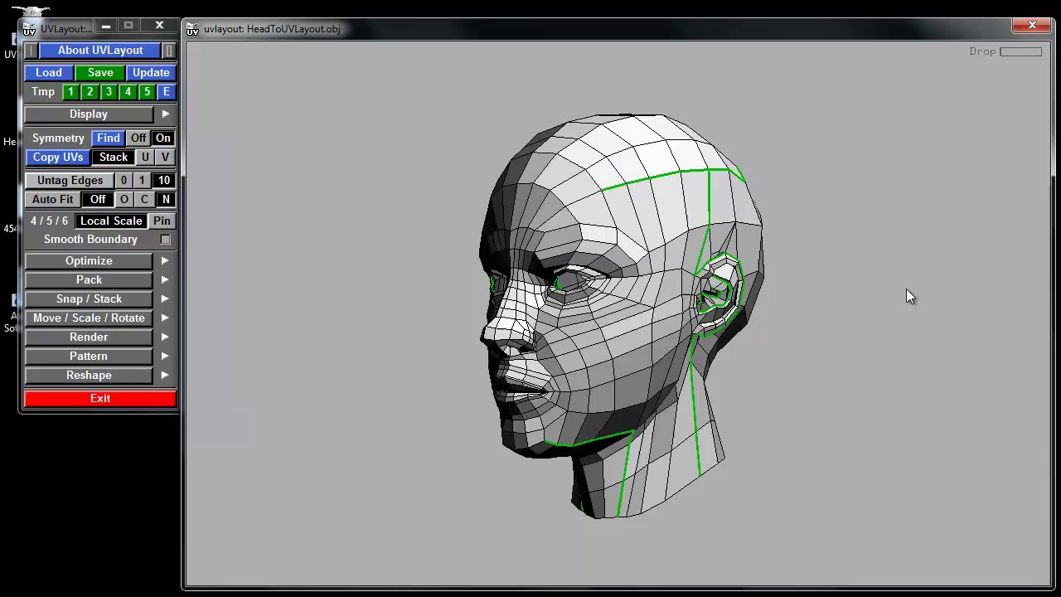
middle_click_drag(623, 313, 570, 412)
Switch to the UV view and look over the head shells around the UV tile.
key("1")
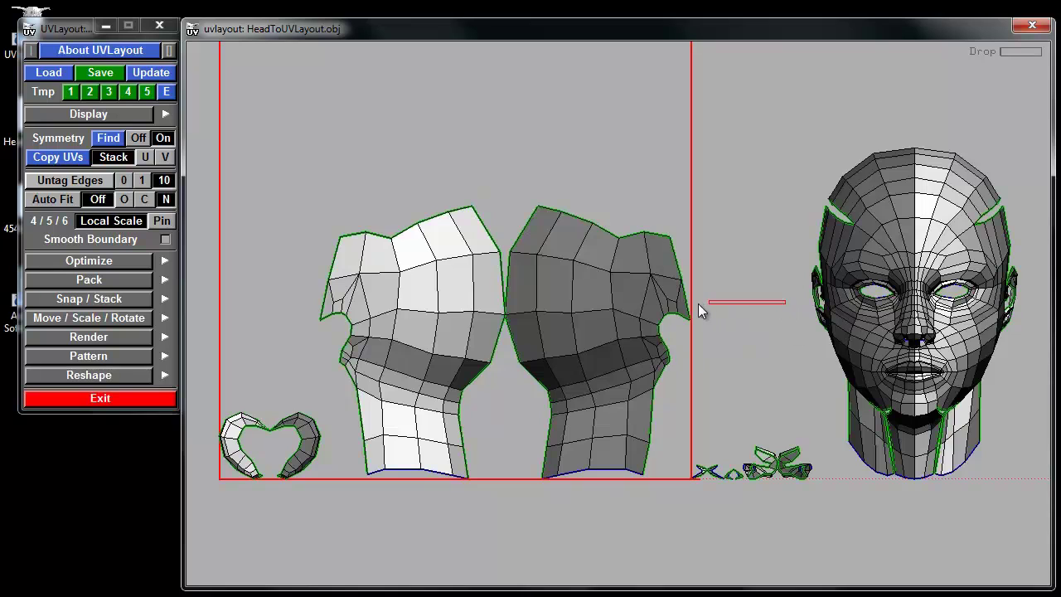
key("g")
key("g")
middle_click_drag(854, 199, 535, 242)
middle_click_drag(670, 252, 793, 276)
right_click_drag(792, 276, 573, 269)
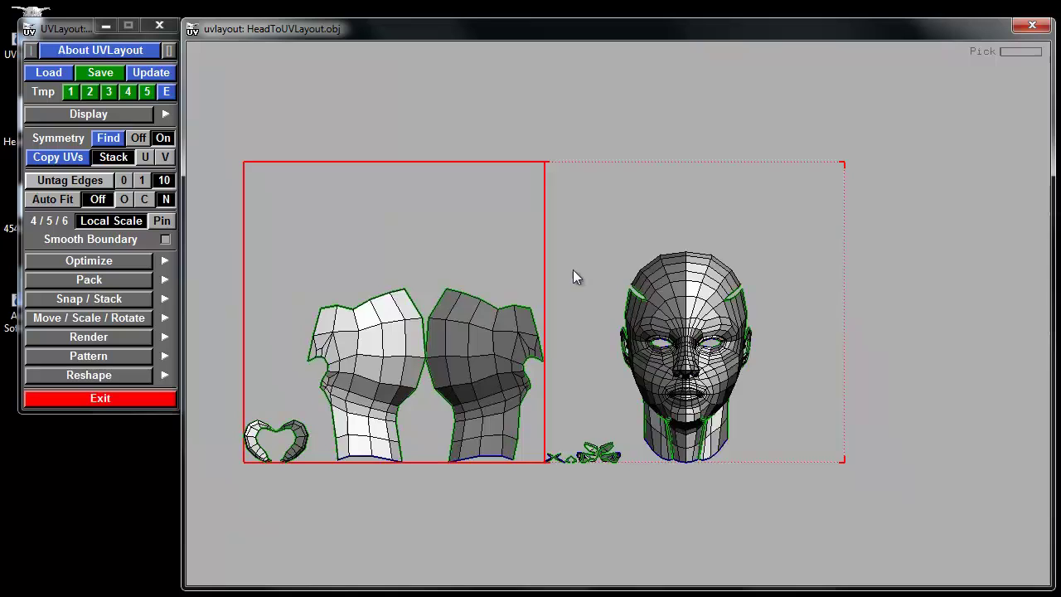
middle_click_drag(573, 270, 668, 288)
right_click_drag(669, 289, 685, 290)
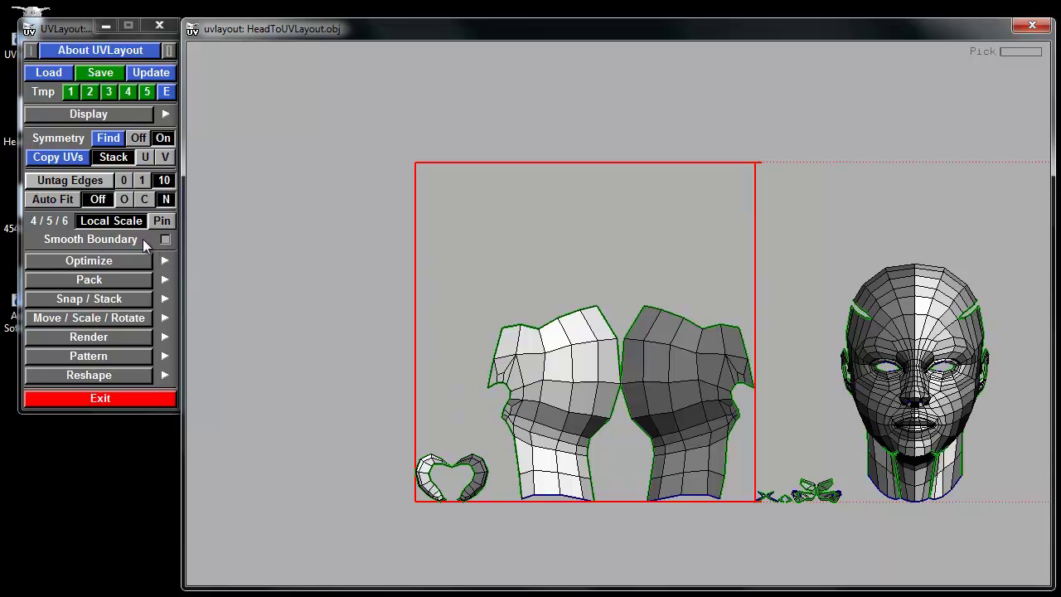
Try Auto Fit on the head shells and turn it off again.
left_click(57, 201)
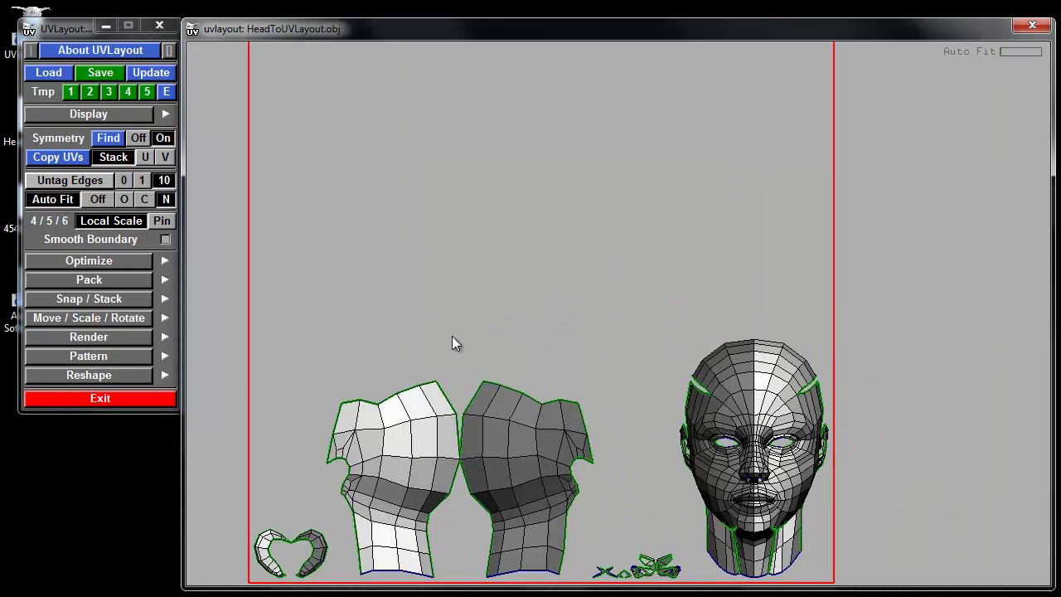
left_click(101, 201)
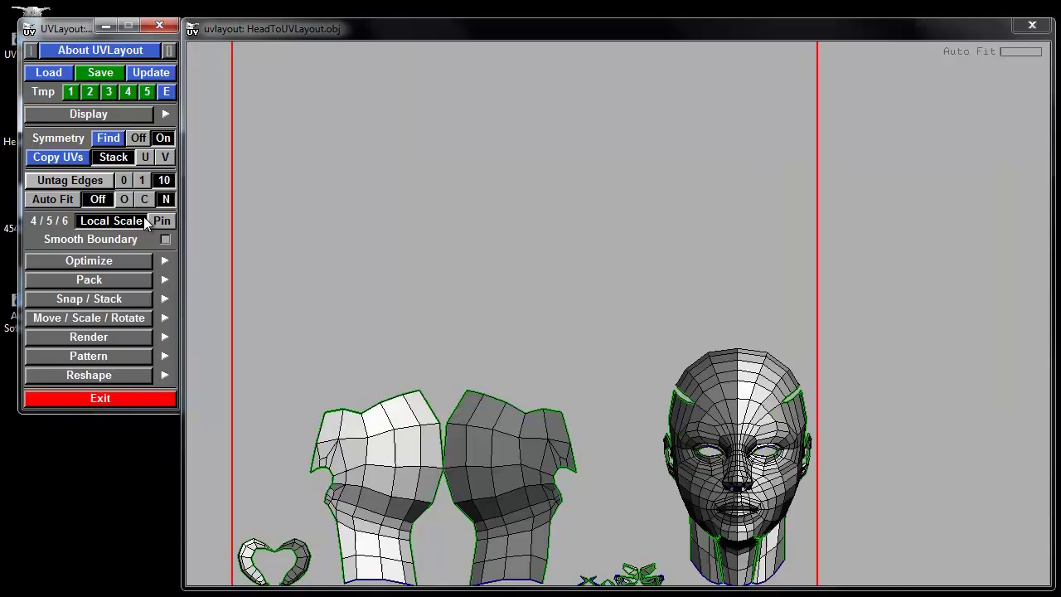
Flatten the symmetrical face shell, releasing its boundary.
scroll(530, 315, "down", 5)
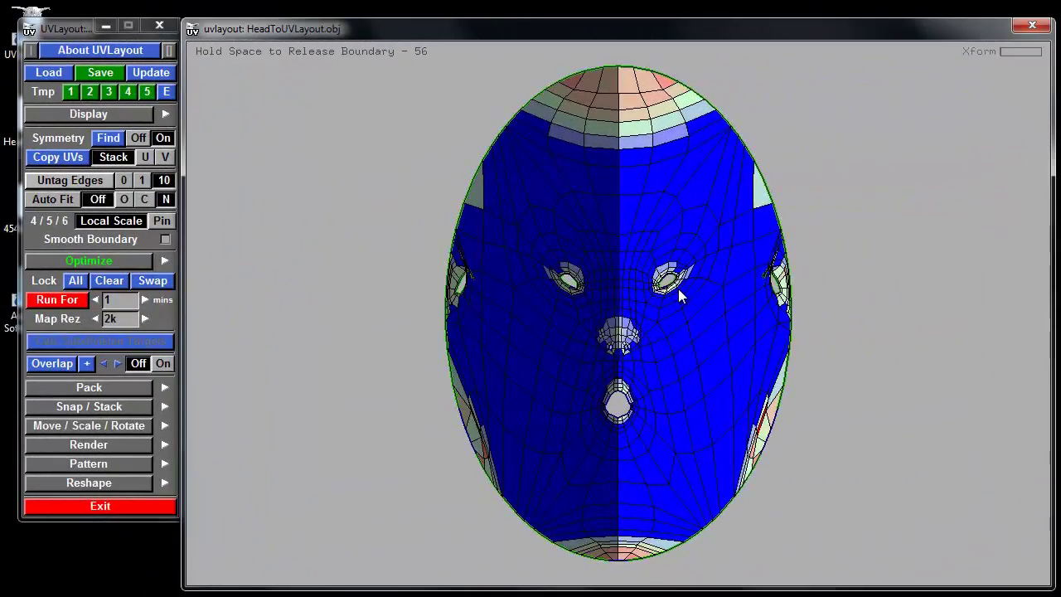
key("space")
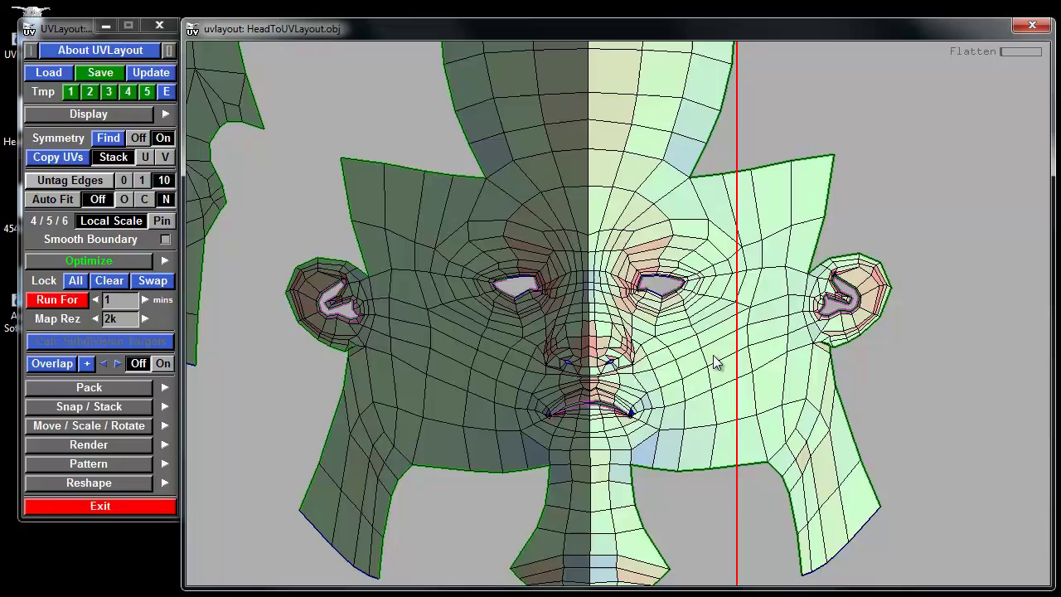
Check the flattened face for distortion on the 3D head using the numbered grid texture.
key("3")
key("t")
right_click_drag(677, 329, 745, 540)
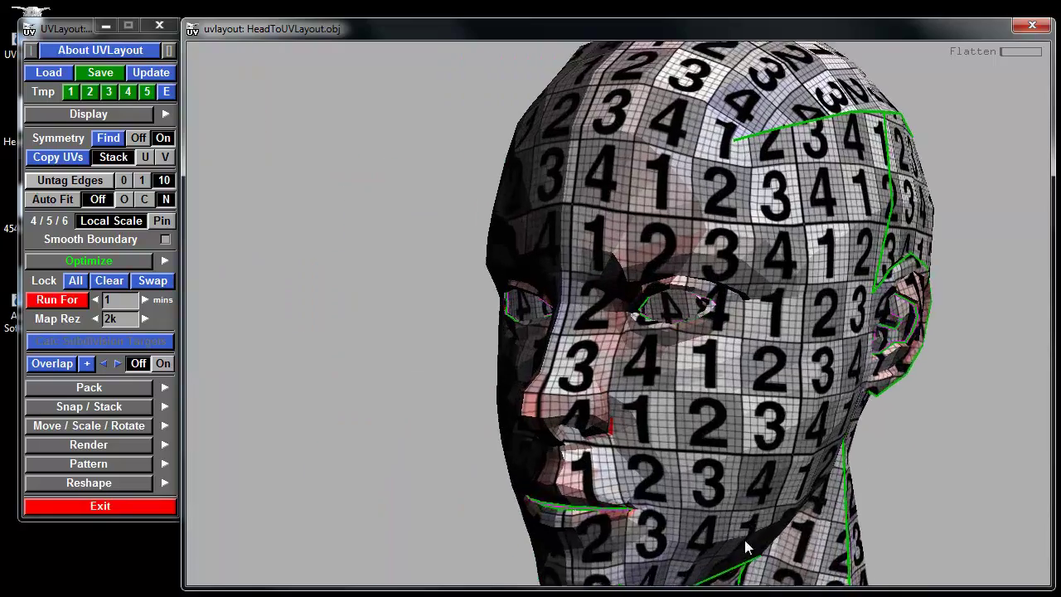
left_click_drag(745, 540, 717, 413)
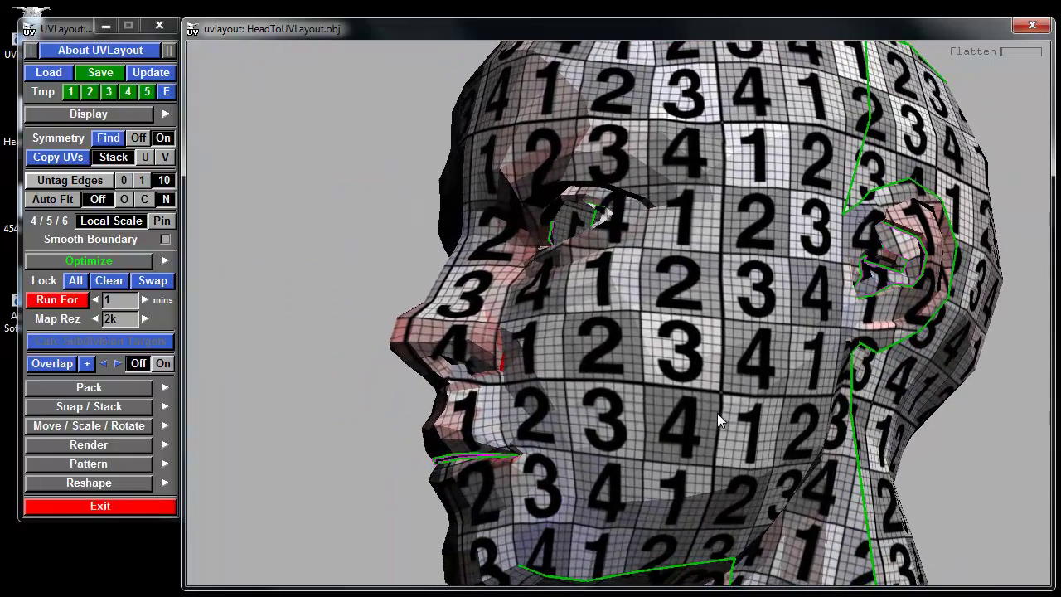
Back in the UV view, expand the nose area with the local scale brush and flatten the face shell again.
key("2")
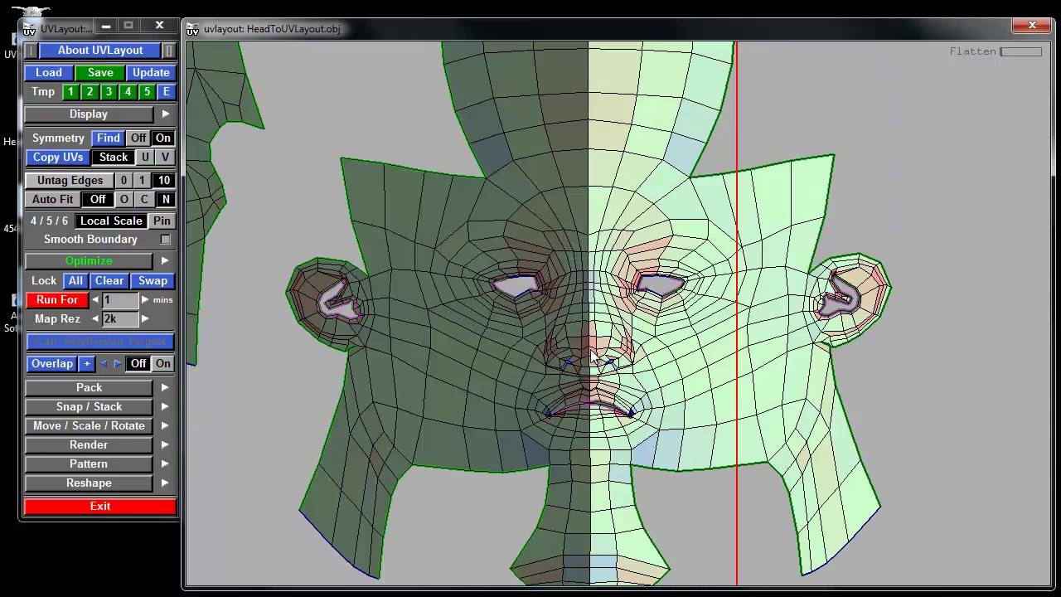
key("6")
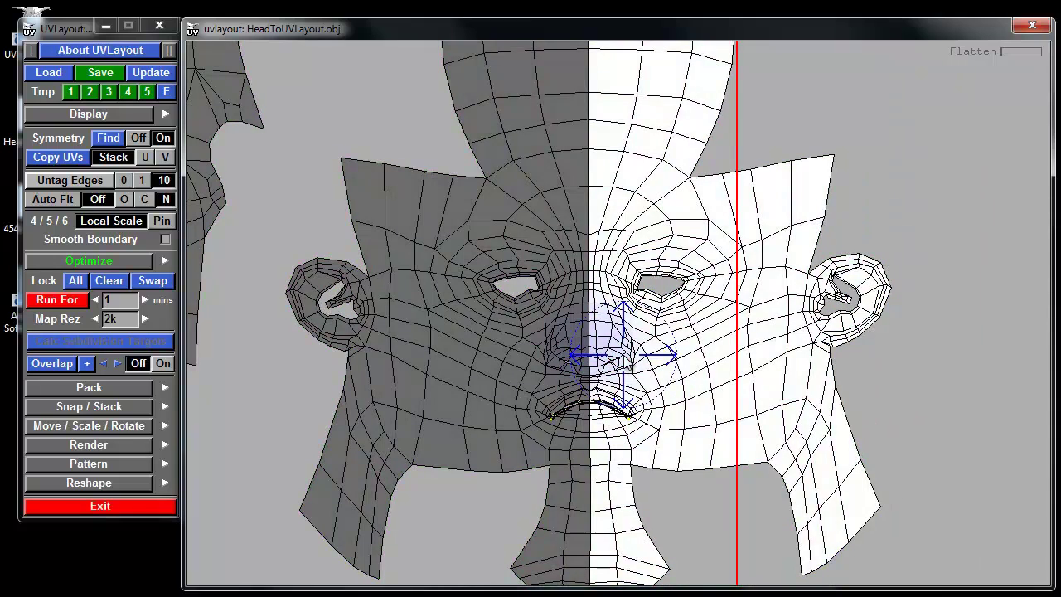
key("f")
key("f")
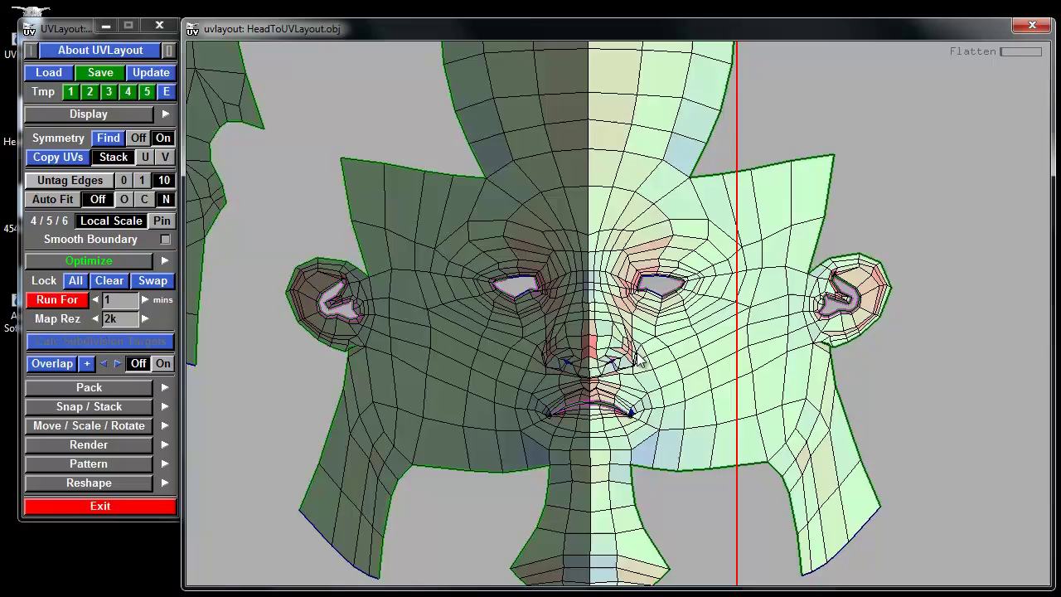
key("6")
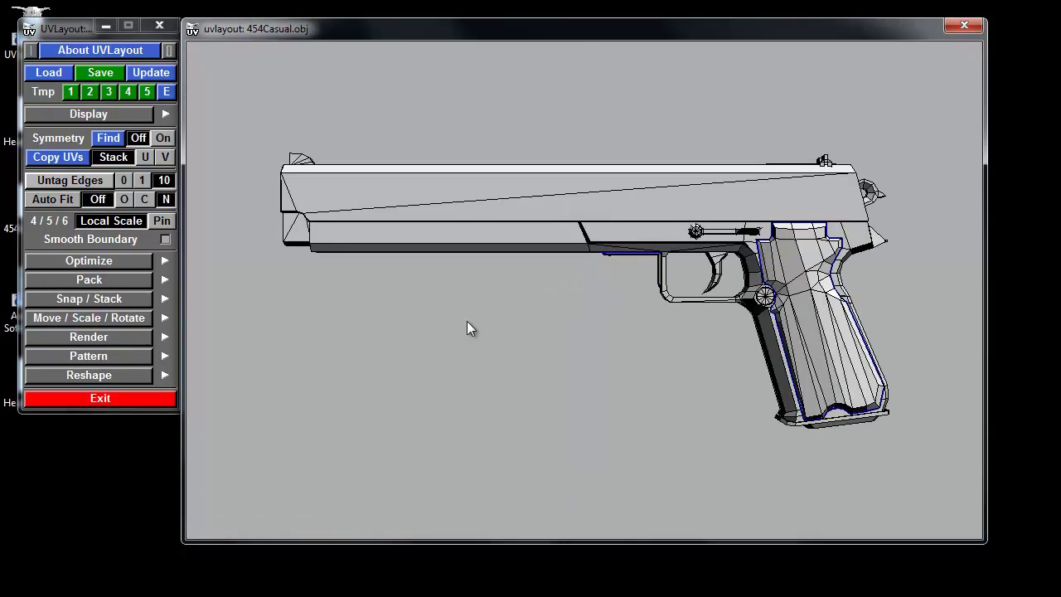
Move the lower frame with its trigger guard away from the rest of the 454Casual.obj pistol.
left_click_drag(580, 322, 624, 296)
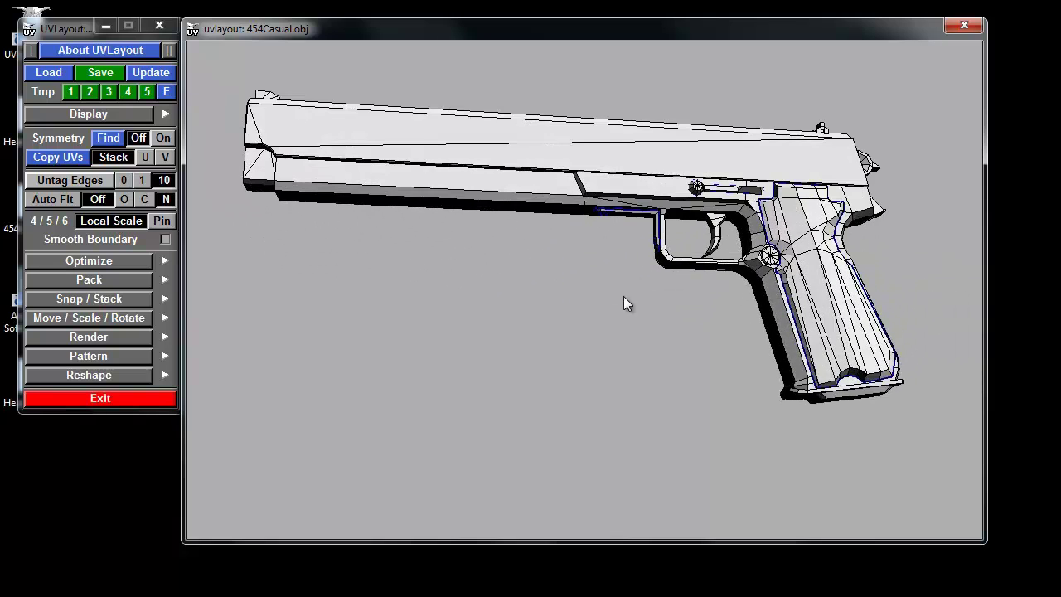
middle_click_drag(605, 209, 594, 254)
right_click_drag(595, 254, 637, 284)
left_click_drag(611, 259, 619, 315)
left_click_drag(731, 294, 668, 184)
middle_click_drag(666, 180, 345, 393)
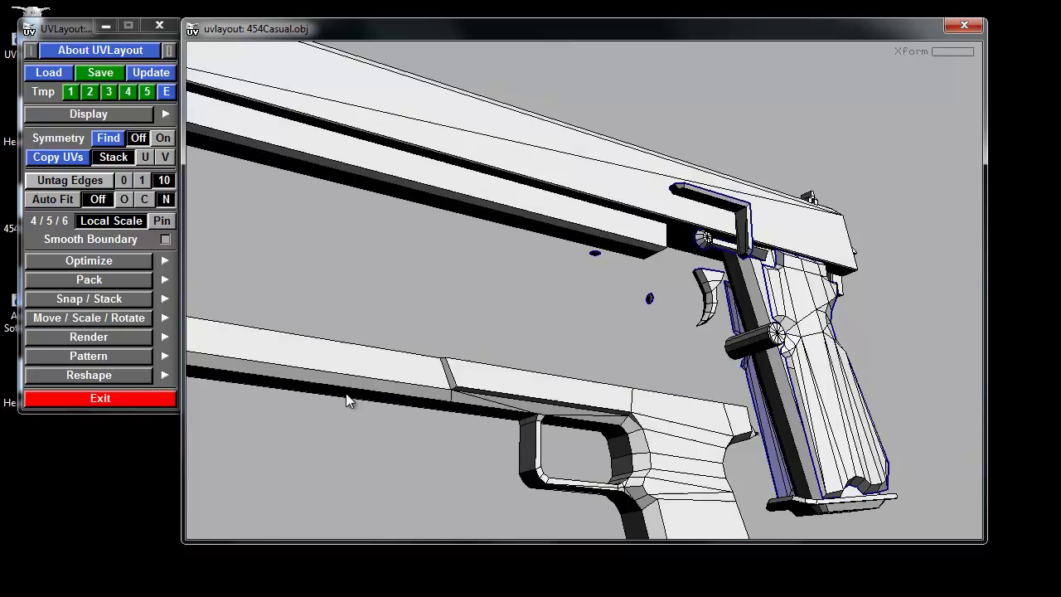
Spread out the pistol's slide, front sight, long thin rod and the two cylindrical barrel parts.
middle_click_drag(734, 322, 702, 243)
right_click_drag(767, 234, 756, 254)
left_click_drag(756, 254, 632, 326)
middle_click_drag(632, 326, 498, 360)
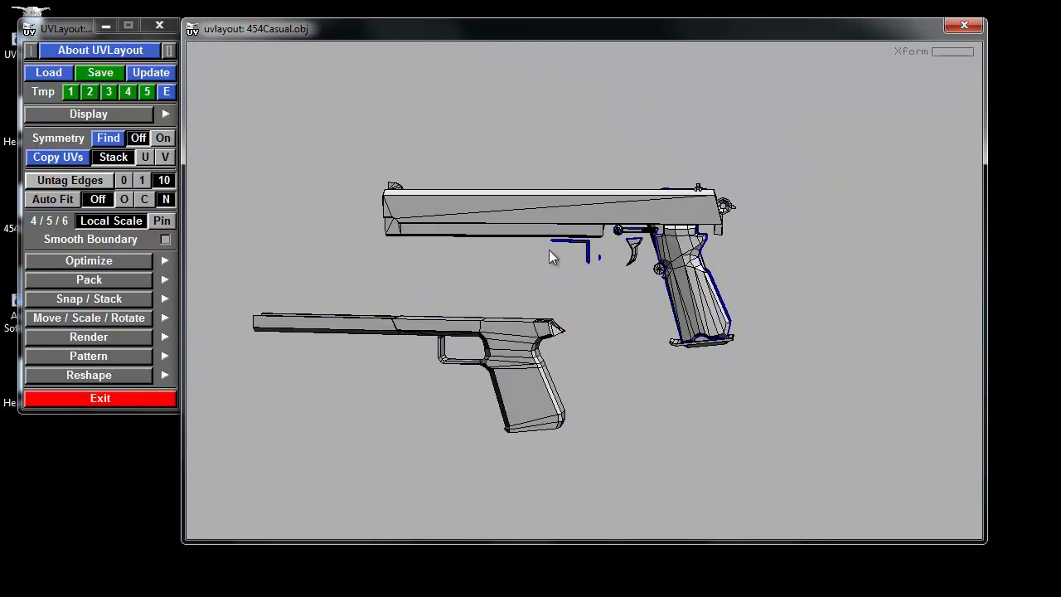
middle_click_drag(570, 209, 626, 134)
middle_click_drag(399, 199, 297, 180)
left_click_drag(298, 186, 304, 194)
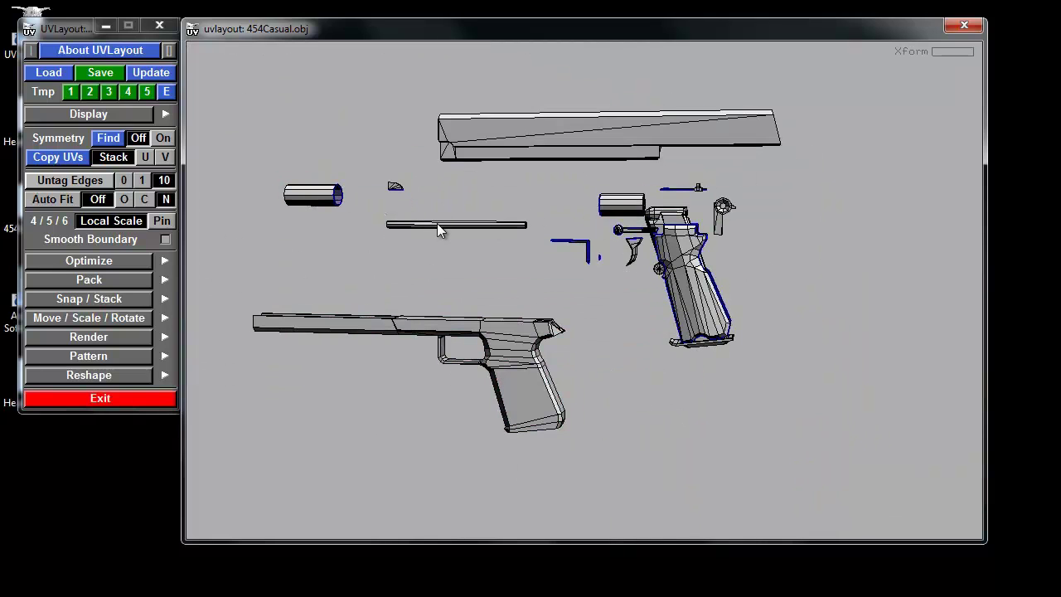
left_click_drag(474, 230, 376, 283)
left_click_drag(634, 208, 583, 183)
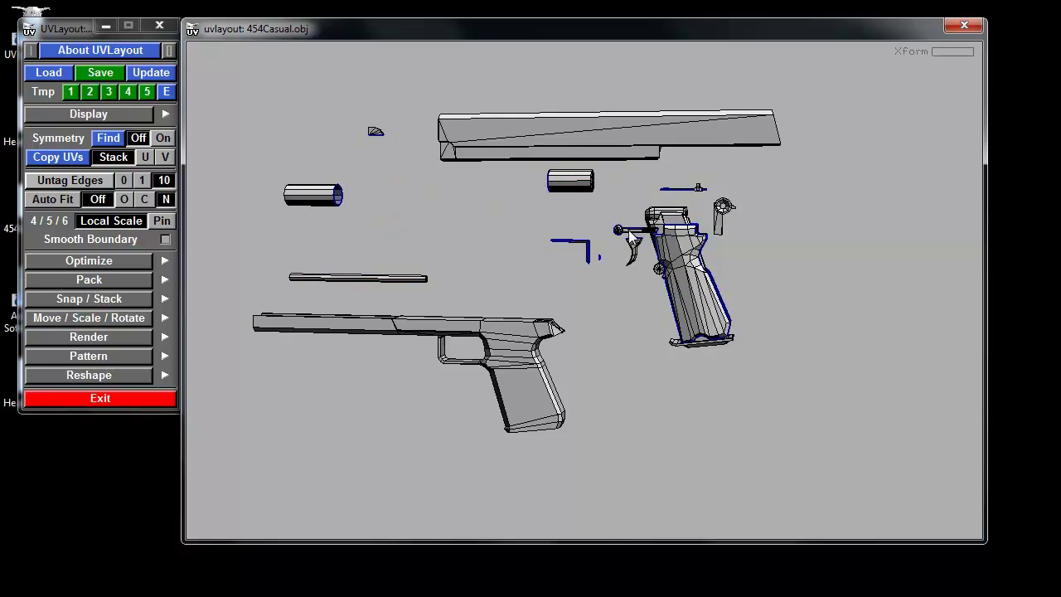
Move the small side lever and the cylindrical pin away from the pistol's grip.
middle_click_drag(630, 231, 539, 217)
right_click_drag(607, 184, 742, 385)
left_click_drag(741, 384, 688, 223)
middle_click_drag(746, 251, 663, 258)
left_click_drag(575, 218, 582, 172)
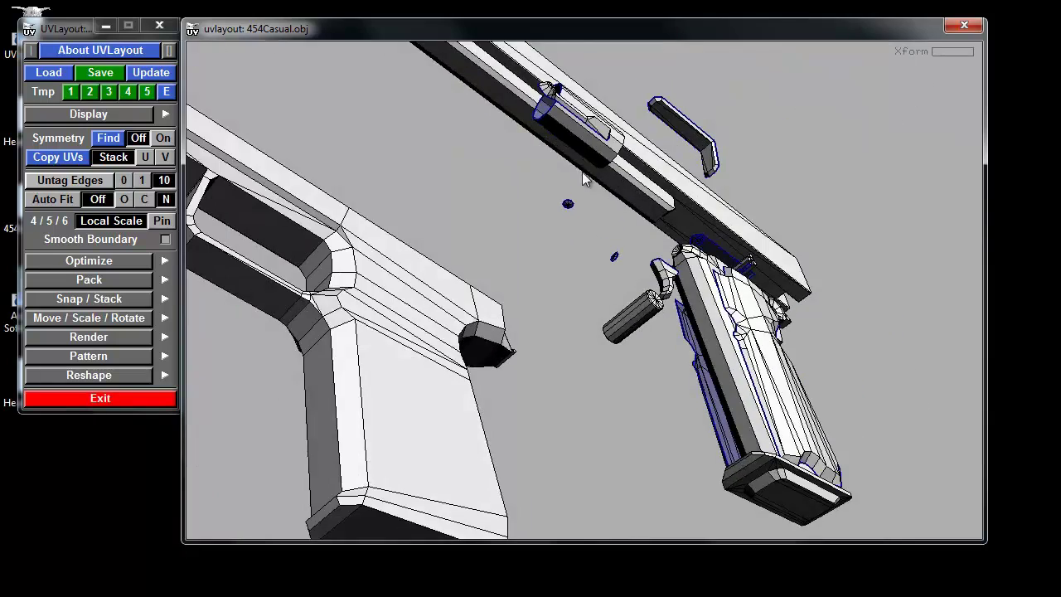
Drop the two small round discs beside the trigger into UV space.
right_click_drag(582, 171, 600, 180)
left_click_drag(600, 179, 640, 341)
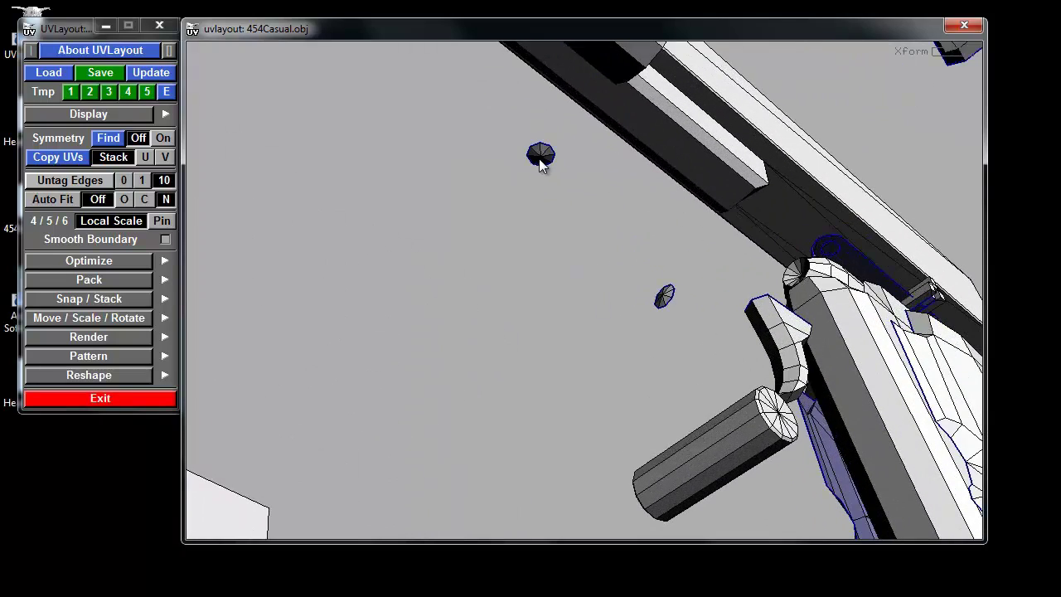
key("d")
right_click_drag(704, 305, 556, 173)
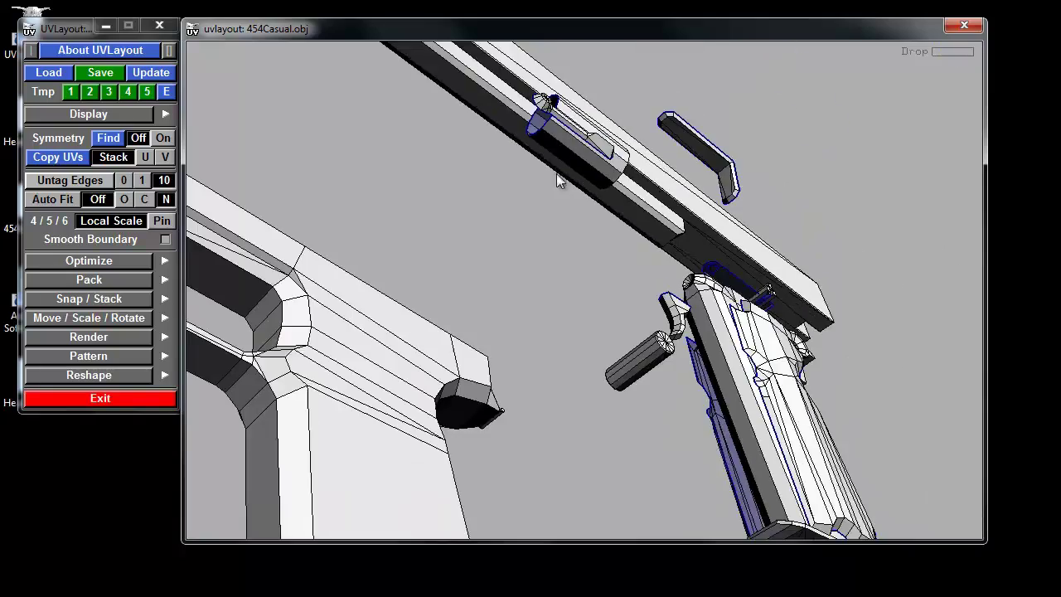
left_click_drag(557, 173, 654, 255)
middle_click_drag(654, 255, 560, 404)
left_click_drag(561, 404, 752, 311)
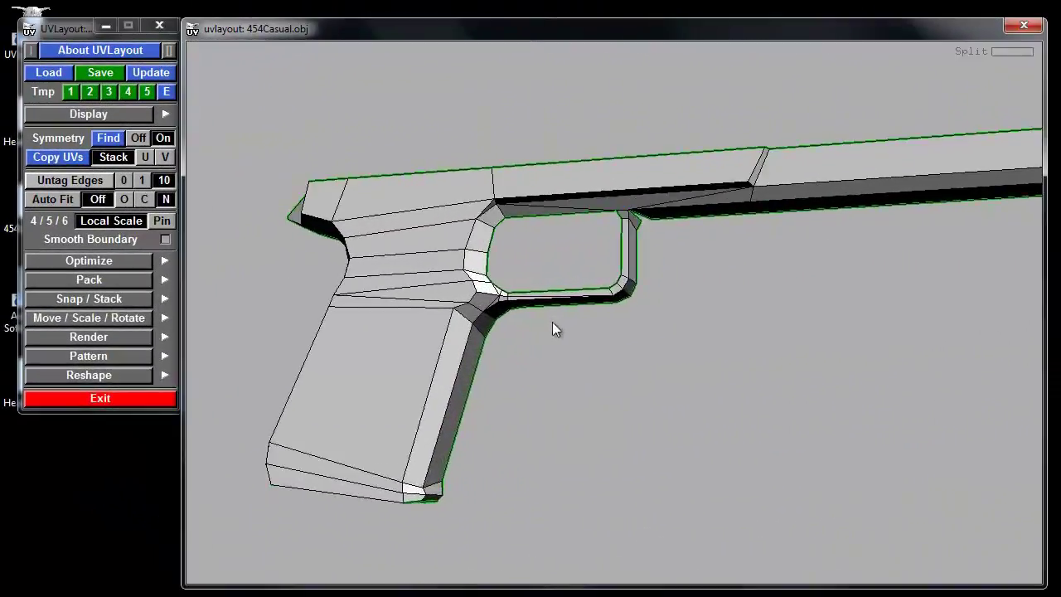
Switch to the UV view and look over all the dropped pistol shells.
left_click_drag(553, 323, 633, 352)
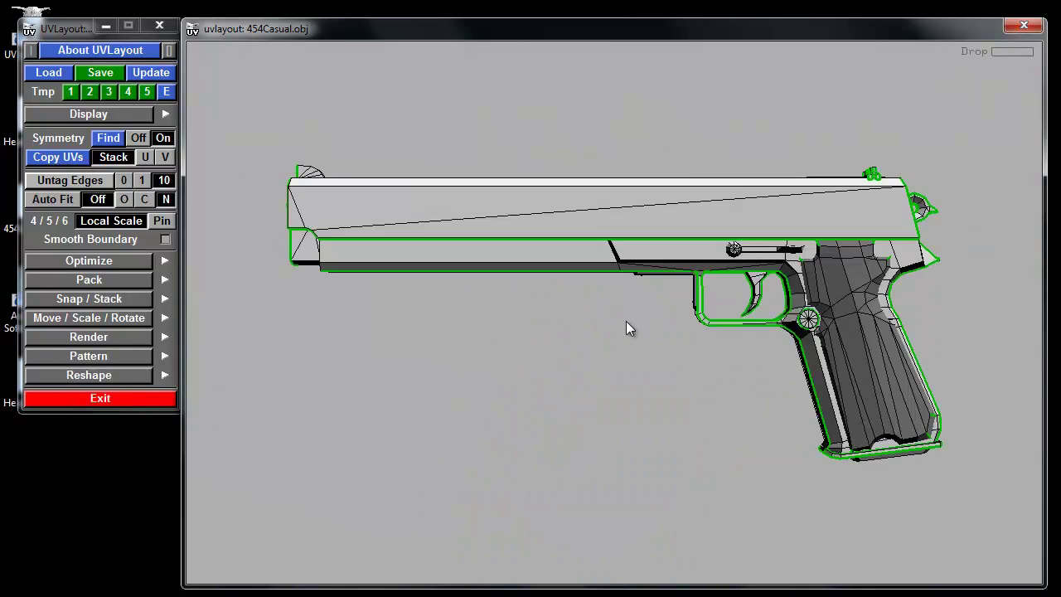
key("1")
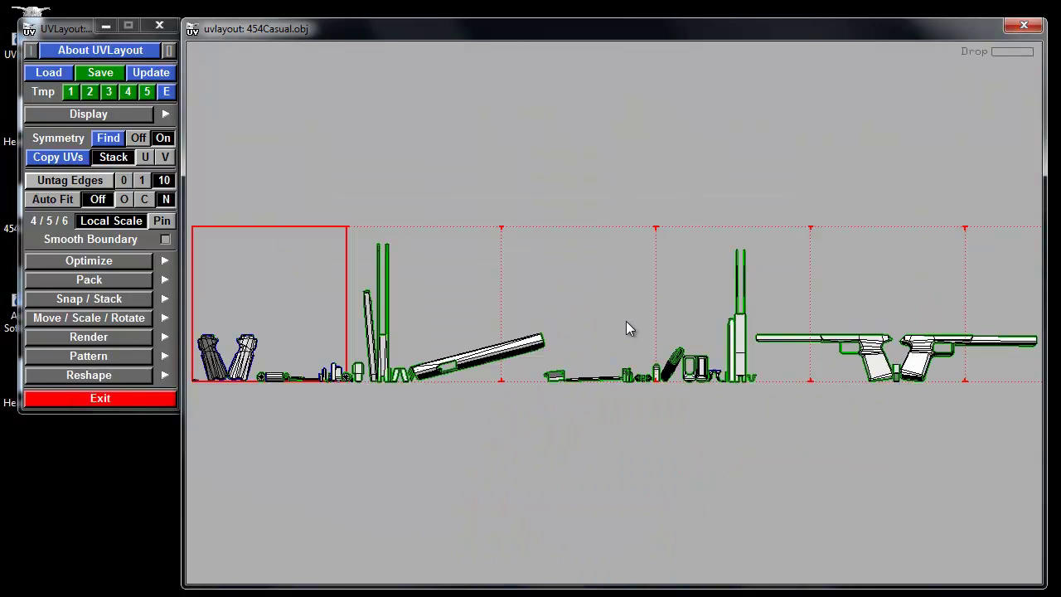
middle_click_drag(745, 317, 646, 307)
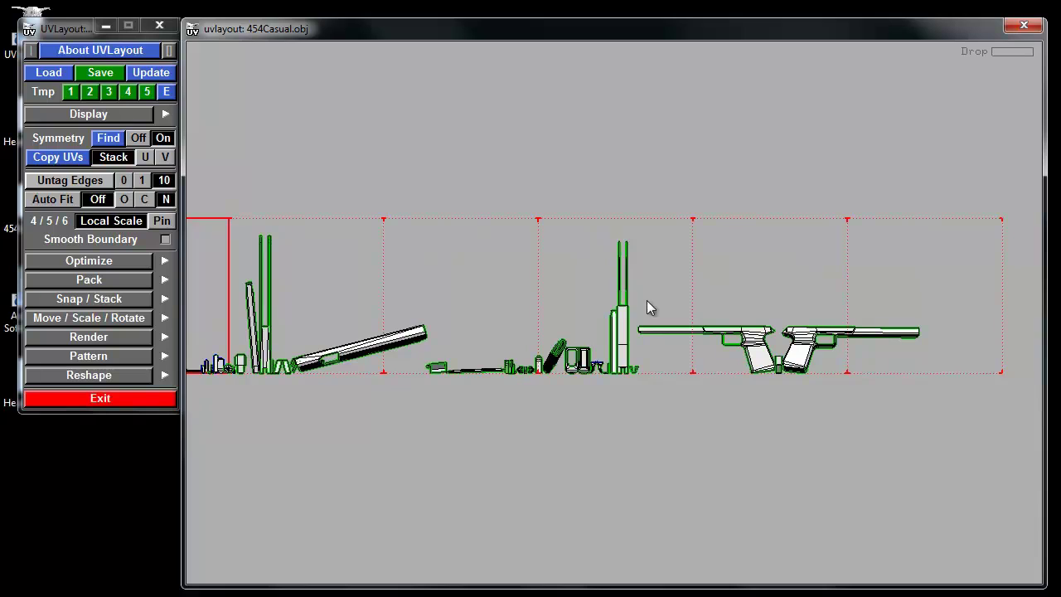
middle_click_drag(596, 272, 747, 308)
right_click_drag(518, 309, 541, 310)
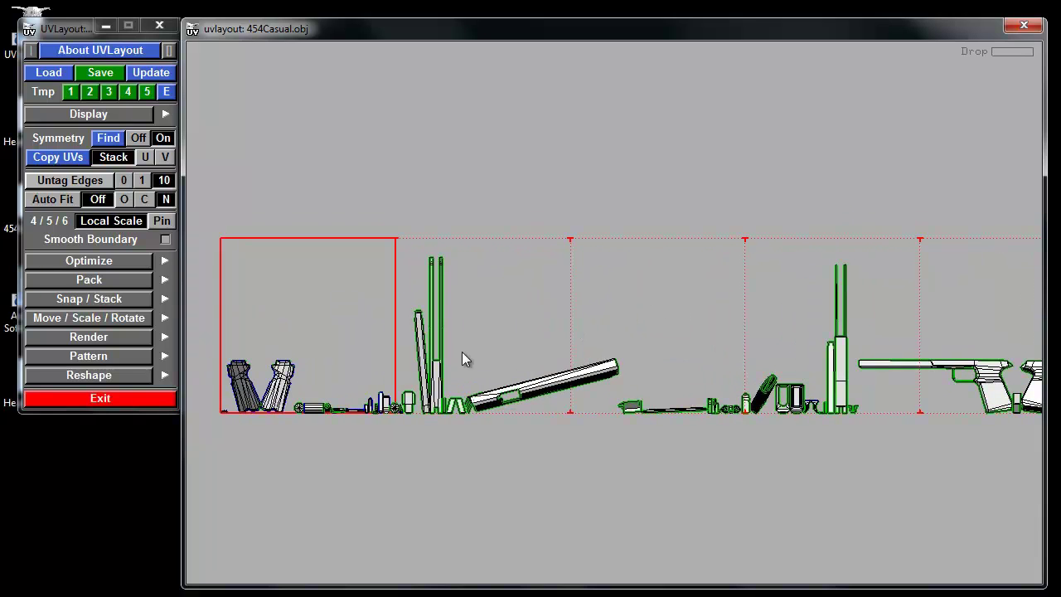
right_click_drag(462, 351, 592, 357)
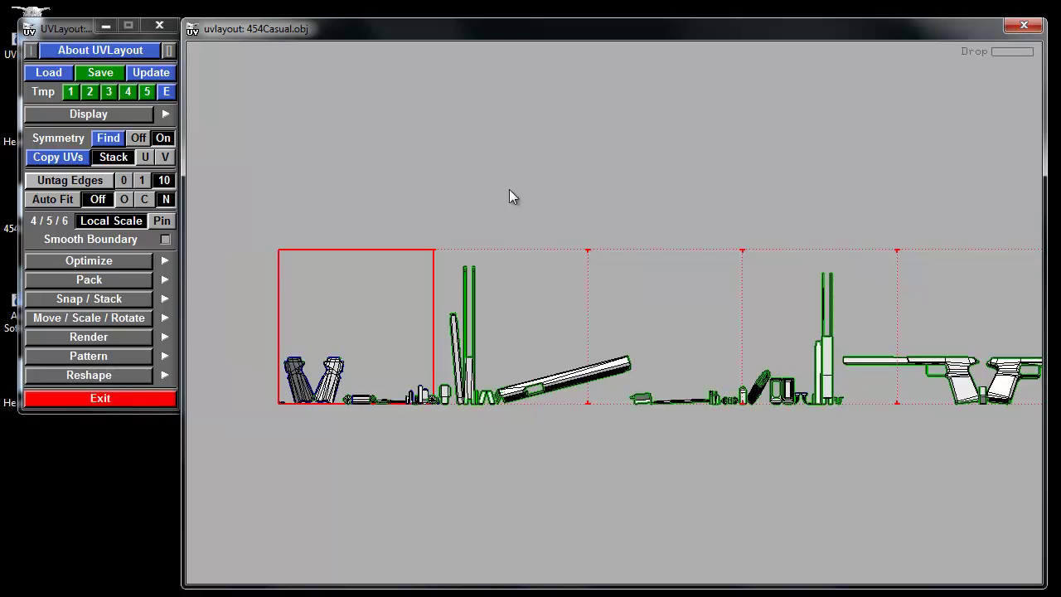
Box-select all the pistol shells in the UV view and flatten them.
left_click_drag(249, 141, 1043, 582)
middle_click_drag(693, 433, 494, 429)
middle_click_drag(777, 437, 1004, 432)
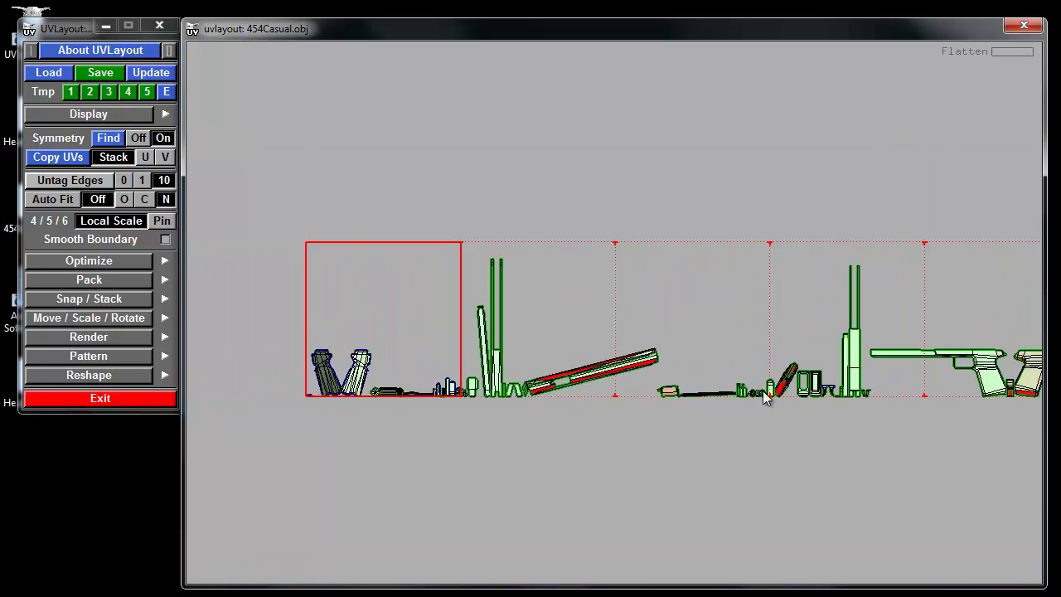
middle_click_drag(765, 395, 736, 373)
scroll(736, 374, "up", 1)
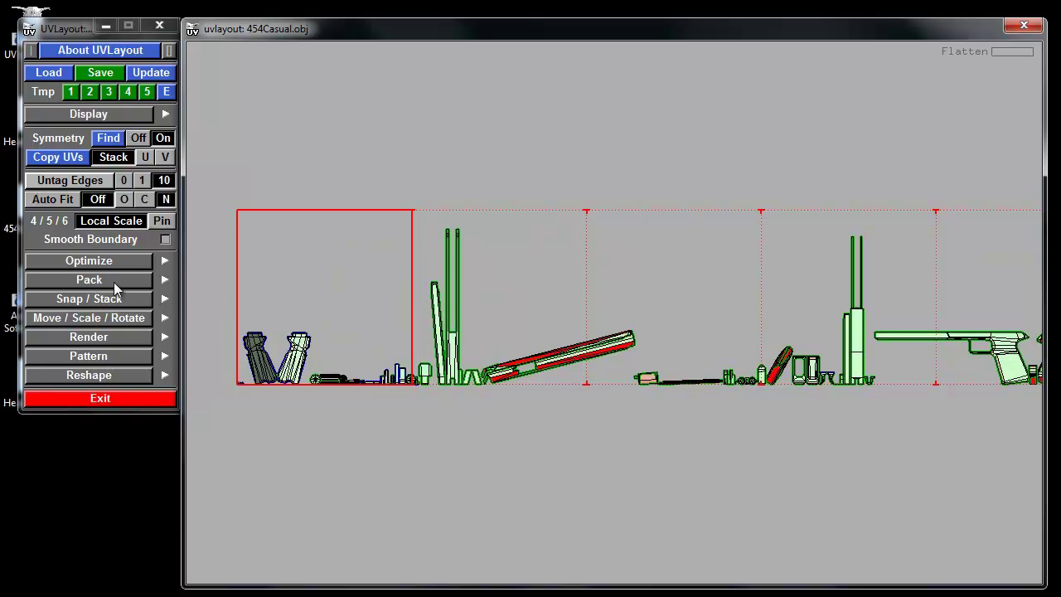
Run the Optimize process on the pistol shells for 5 minutes.
left_click(111, 261)
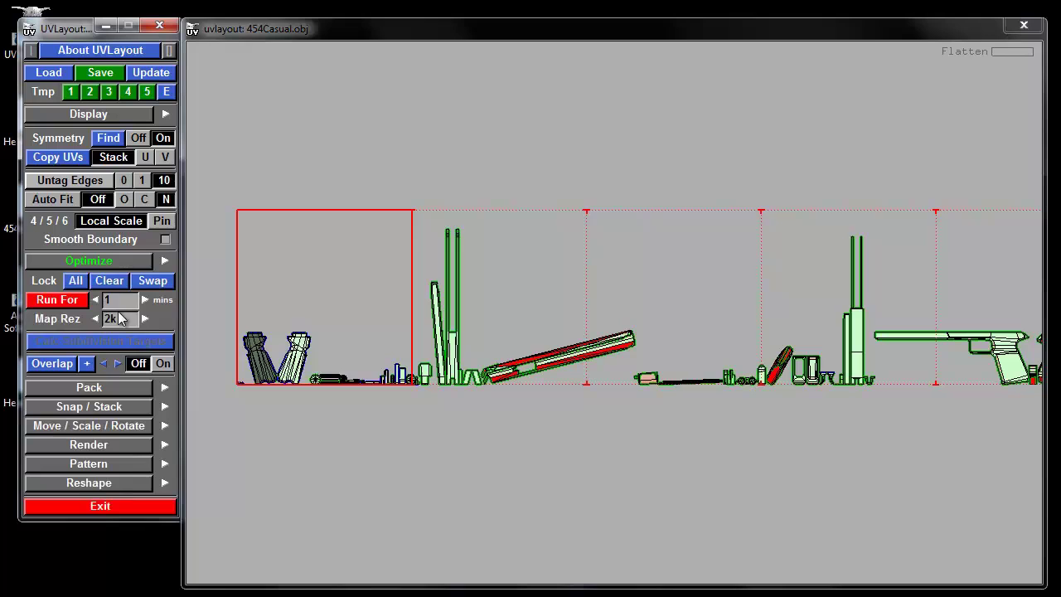
left_click(145, 299)
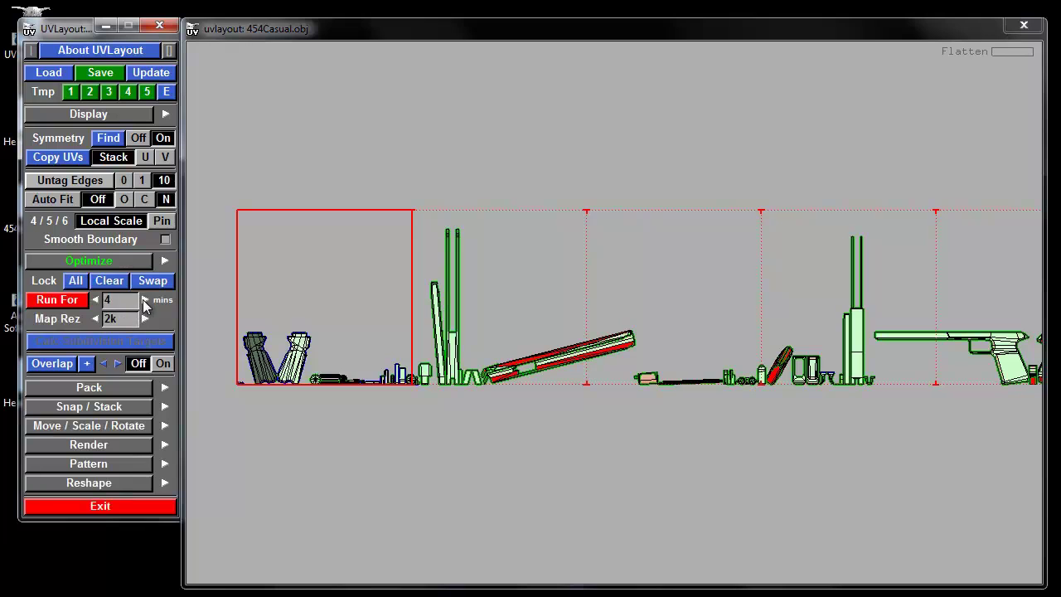
left_click(56, 300)
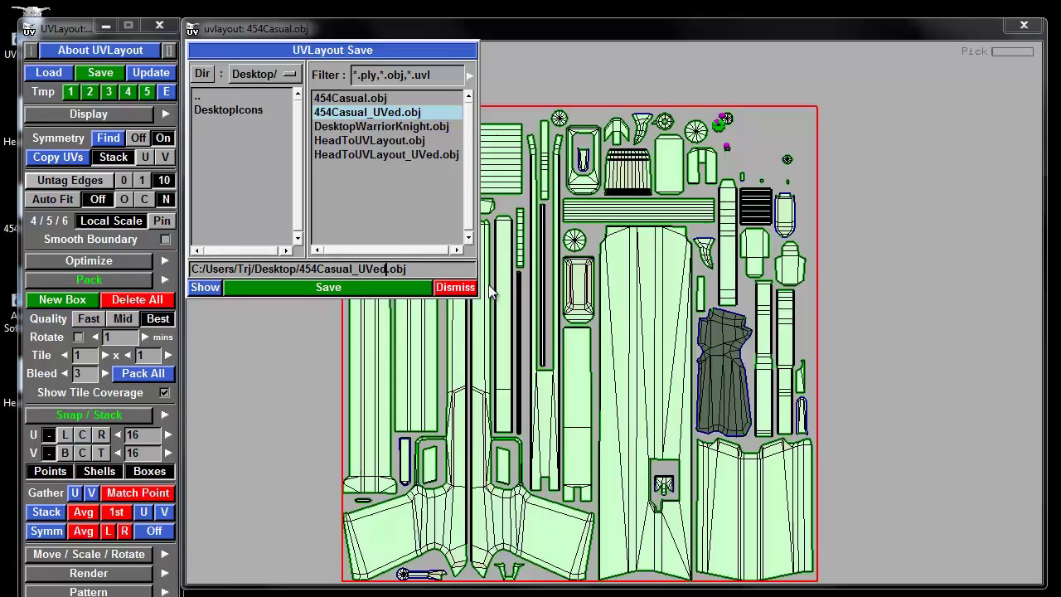
Finish saving the unwrapped pistol as 454Casual_UVed.obj and collapse the expanded Snap / Stack, Pack and Optimize settings.
left_click(471, 290)
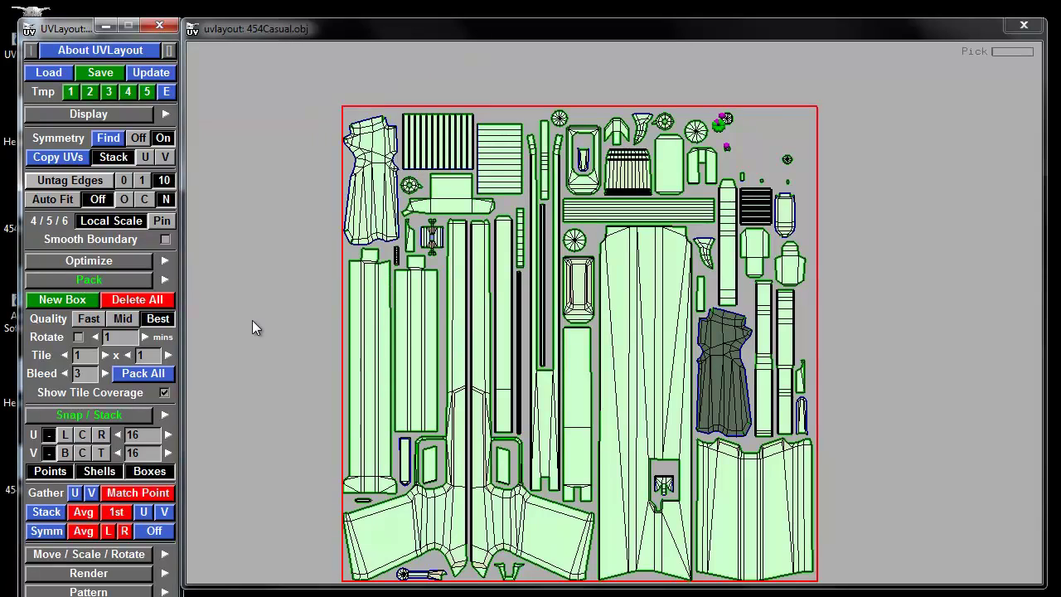
left_click(94, 416)
left_click(101, 279)
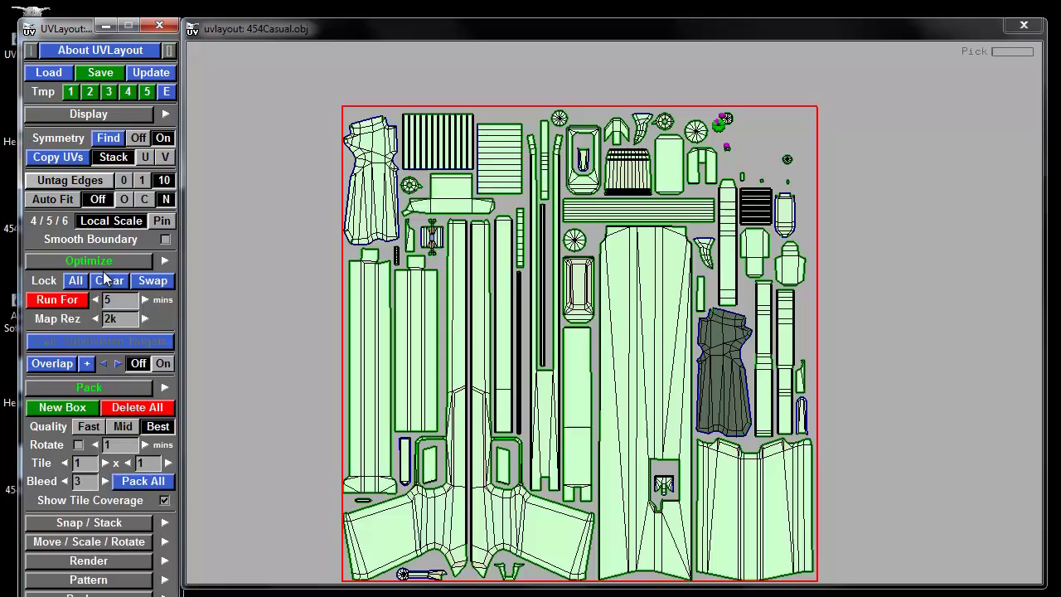
left_click(97, 278)
left_click(89, 281)
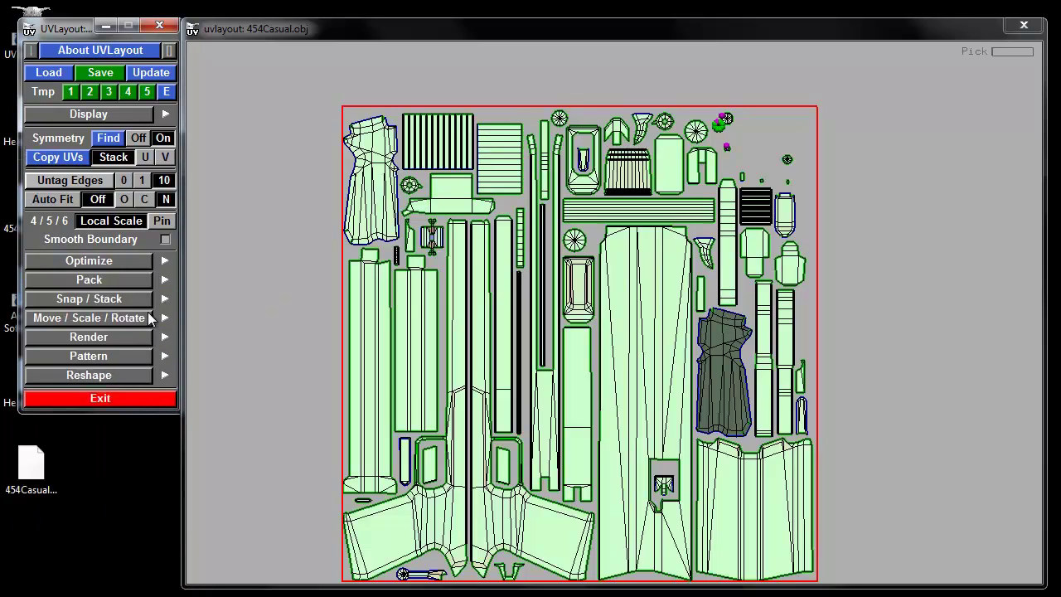
Render the UV layout to an image named layout at 2k, with AA Lines and Fill Polys enabled.
left_click(101, 340)
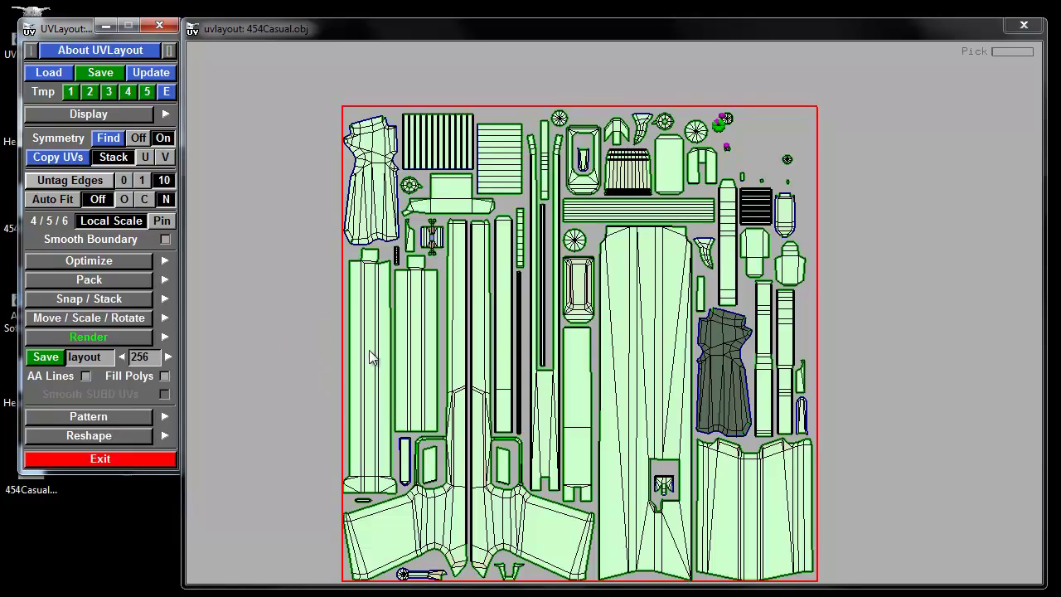
left_click(168, 358)
left_click(168, 358)
left_click(170, 357)
left_click(169, 356)
left_click(122, 357)
left_click(122, 357)
left_click(122, 357)
left_click(122, 356)
left_click(122, 356)
left_click(122, 356)
left_click(168, 358)
left_click(168, 358)
left_click(169, 357)
left_click(169, 357)
left_click(168, 358)
left_click(168, 357)
left_click(165, 377)
left_click(46, 357)
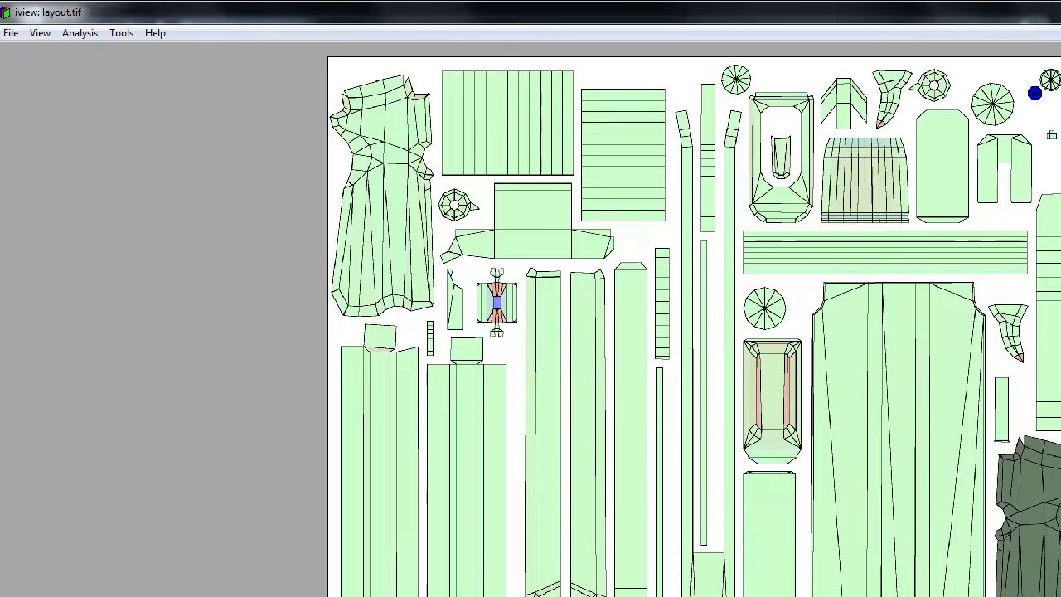
Resize and reposition the layout.tif preview window on the desktop.
left_click_drag(204, 3, 204, 35)
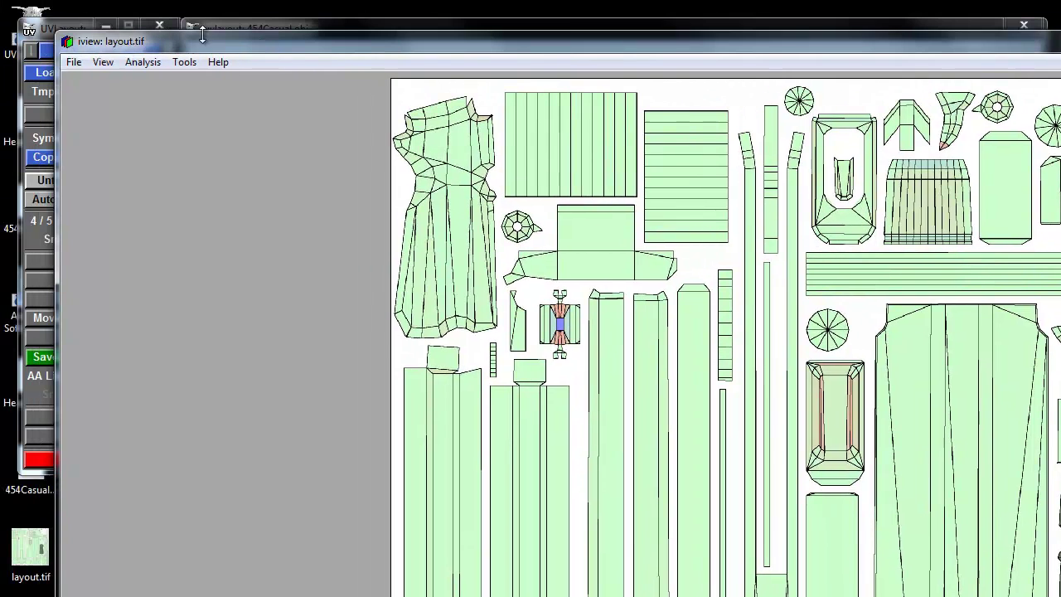
left_click_drag(60, 31, 924, 569)
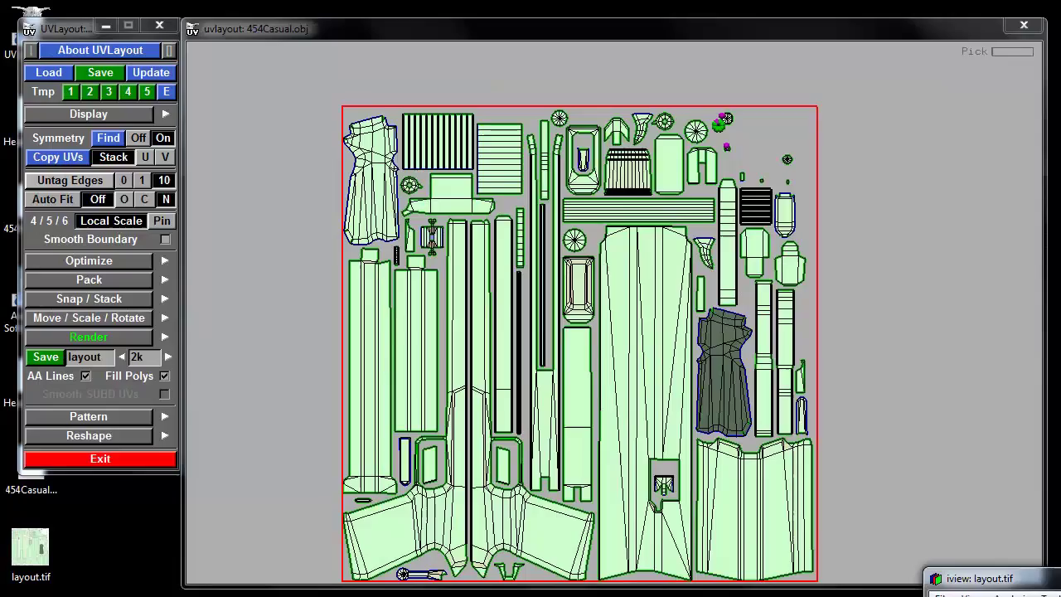
left_click_drag(1060, 584, 489, 67)
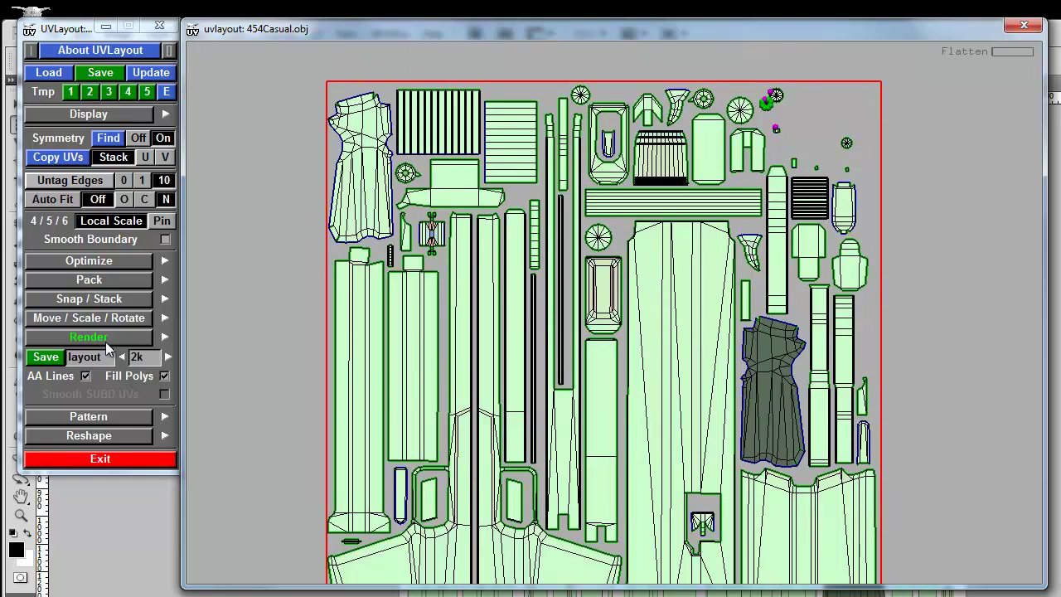
Examine the packed pistol shells across the whole UV layout, from the grip pieces to the small parts.
middle_click_drag(539, 419, 574, 343)
right_click_drag(574, 343, 536, 335)
middle_click_drag(535, 335, 545, 392)
right_click_drag(544, 392, 551, 371)
middle_click_drag(551, 370, 559, 249)
right_click_drag(559, 248, 604, 329)
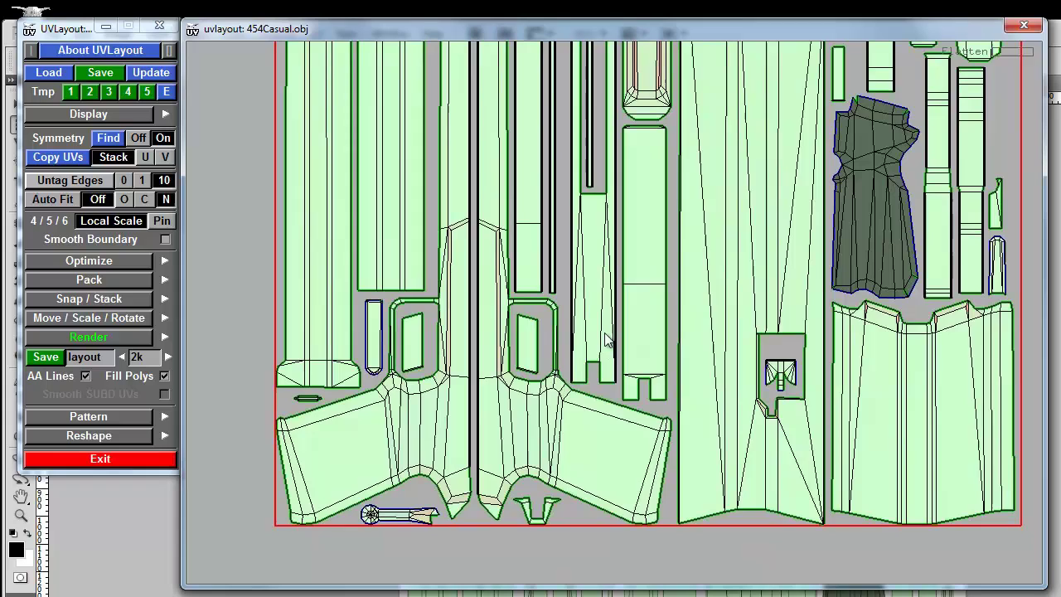
middle_click_drag(704, 263, 603, 406)
scroll(630, 249, "down", 5)
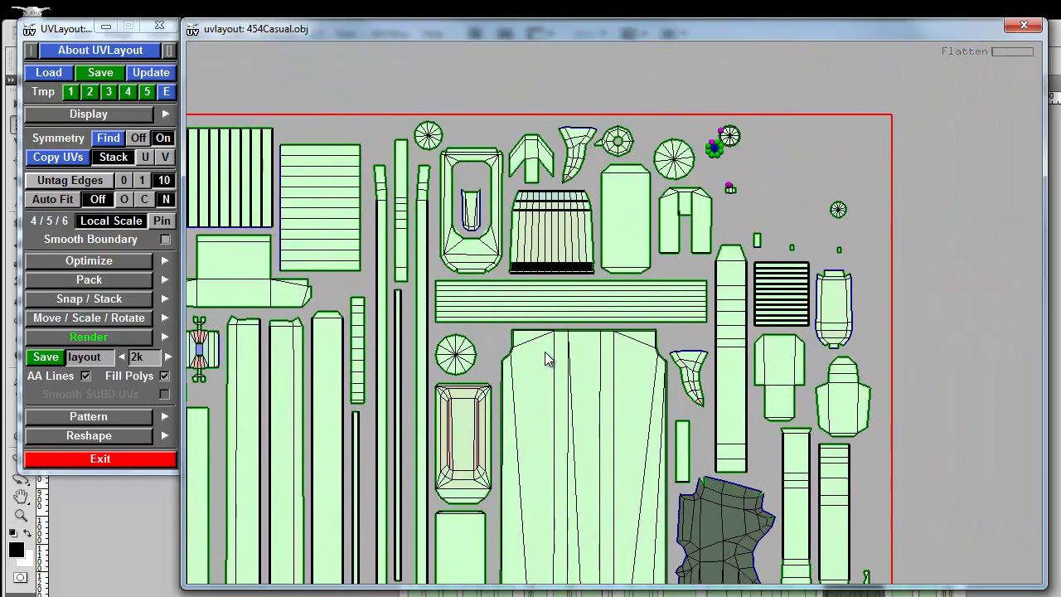
middle_click_drag(552, 280, 551, 313)
right_click_drag(562, 240, 570, 277)
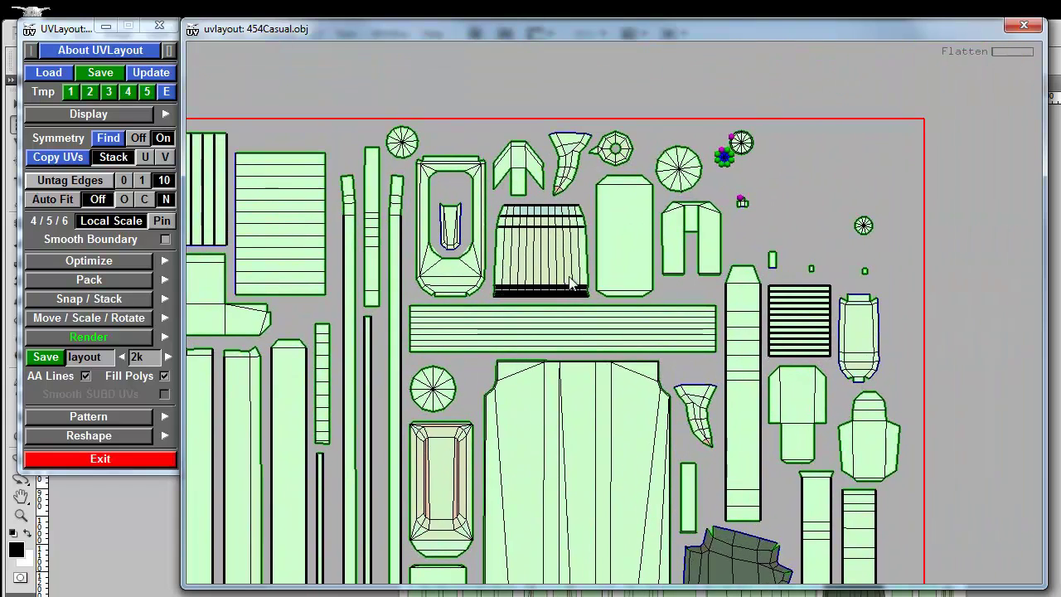
middle_click_drag(585, 215, 516, 275)
scroll(562, 253, "up", 4)
right_click_drag(516, 276, 627, 325)
middle_click_drag(634, 235, 595, 239)
scroll(545, 287, "down", 6)
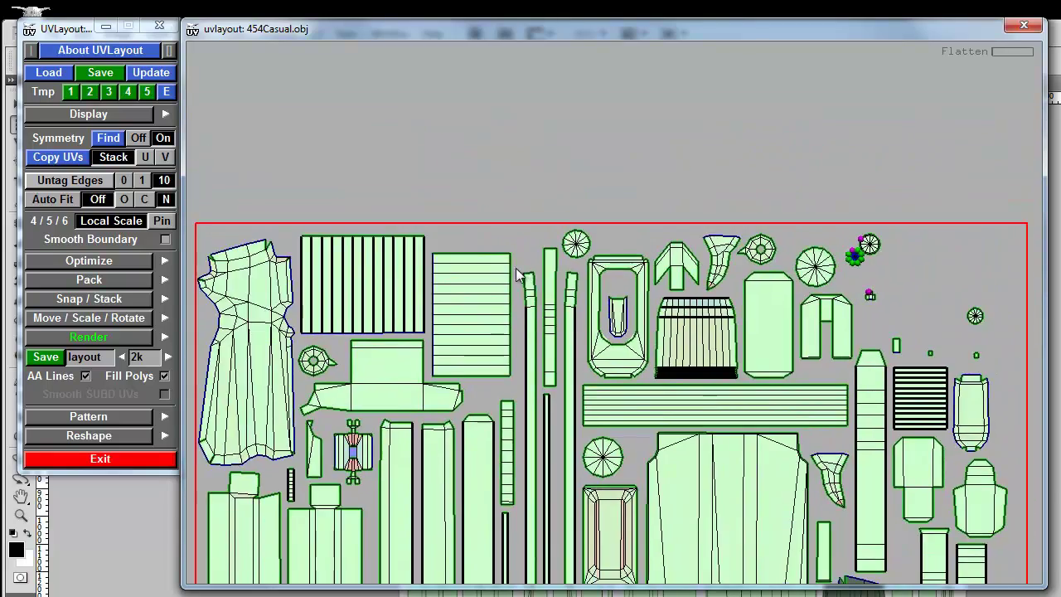
right_click_drag(516, 268, 461, 269)
middle_click_drag(483, 298, 529, 240)
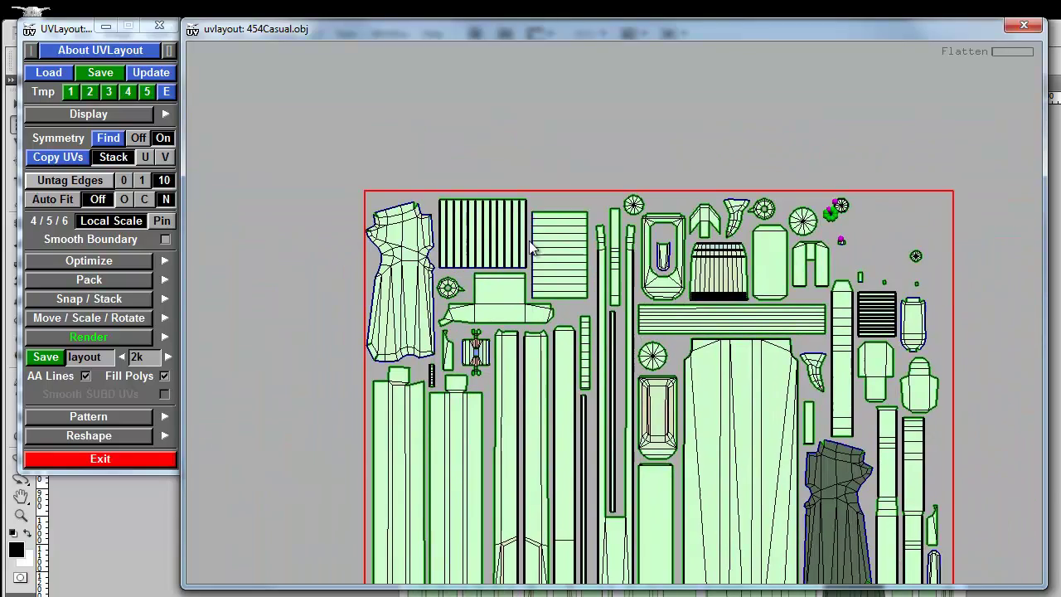
middle_click_drag(636, 500, 612, 276)
right_click_drag(631, 272, 607, 273)
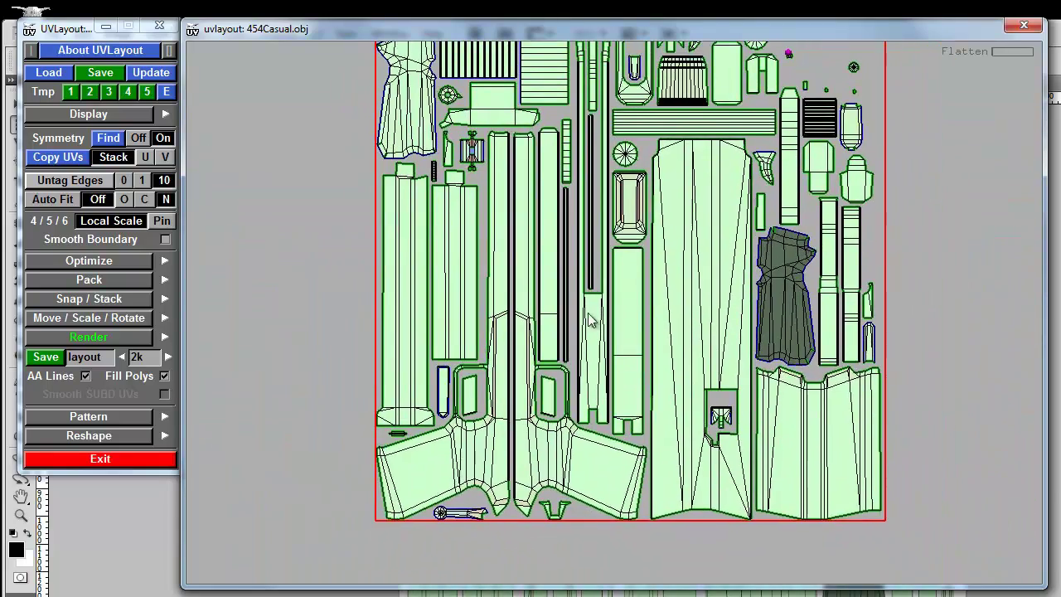
middle_click_drag(590, 318, 589, 365)
right_click_drag(588, 357, 569, 289)
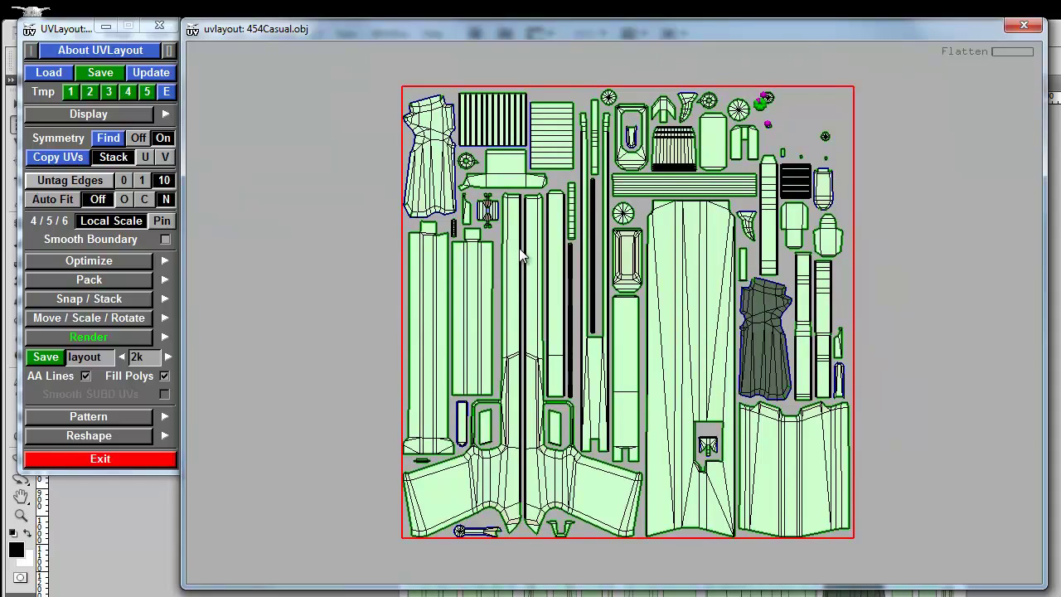
middle_click_drag(562, 305, 568, 275)
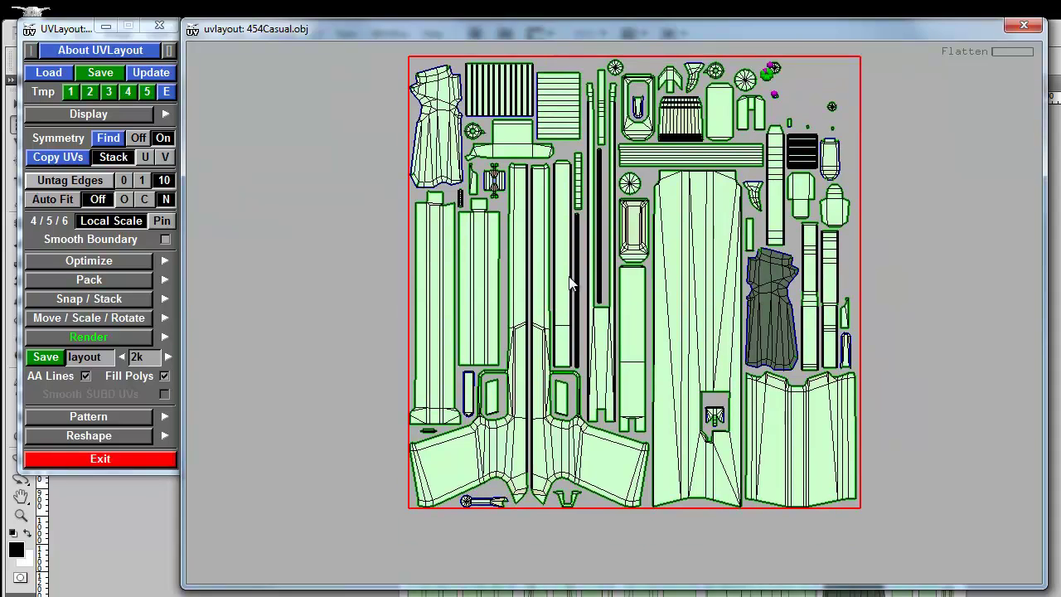